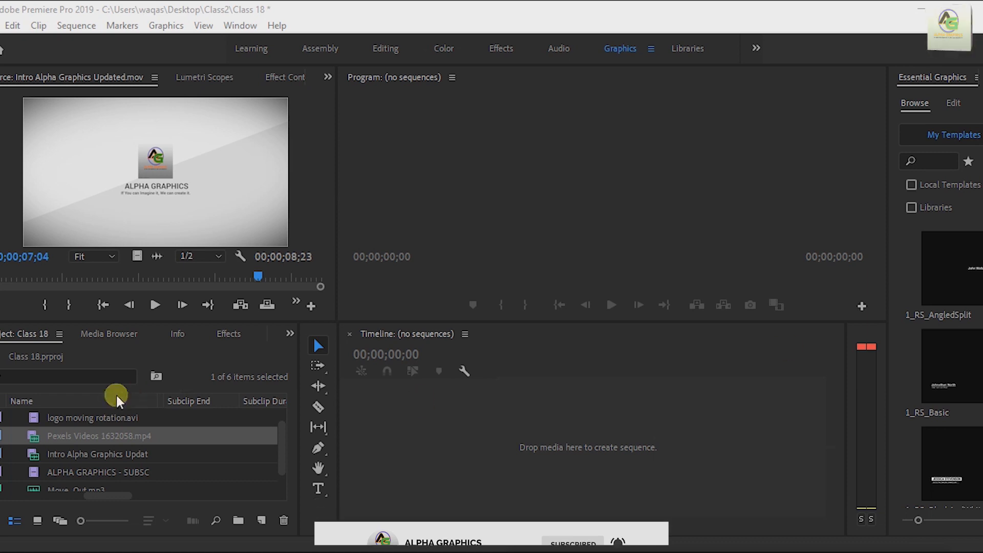
- Preview the clip Pexels Videos 1632058.mp4 and create a new sequence from it
{"action": "double_click", "coordinate": [35, 438]}
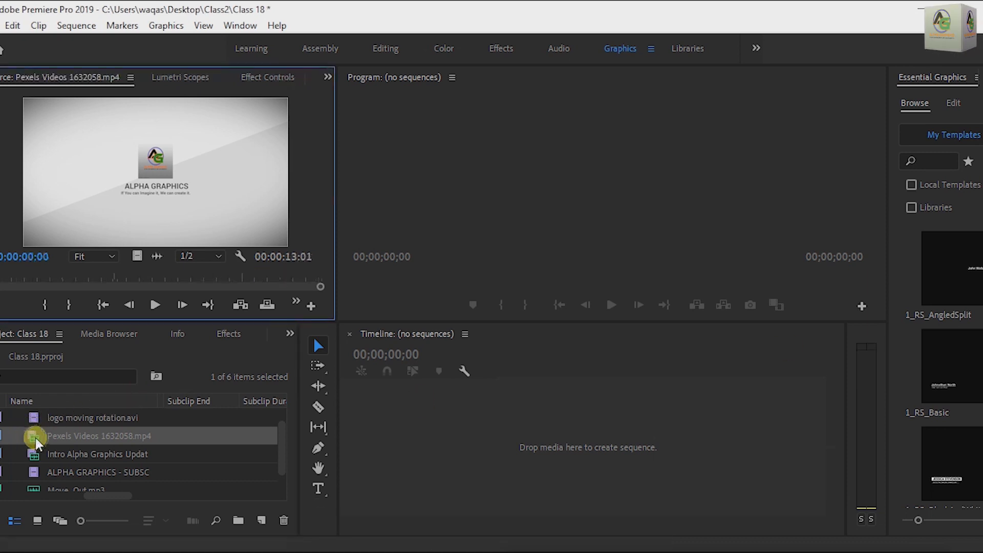
{"action": "left_click", "coordinate": [154, 308]}
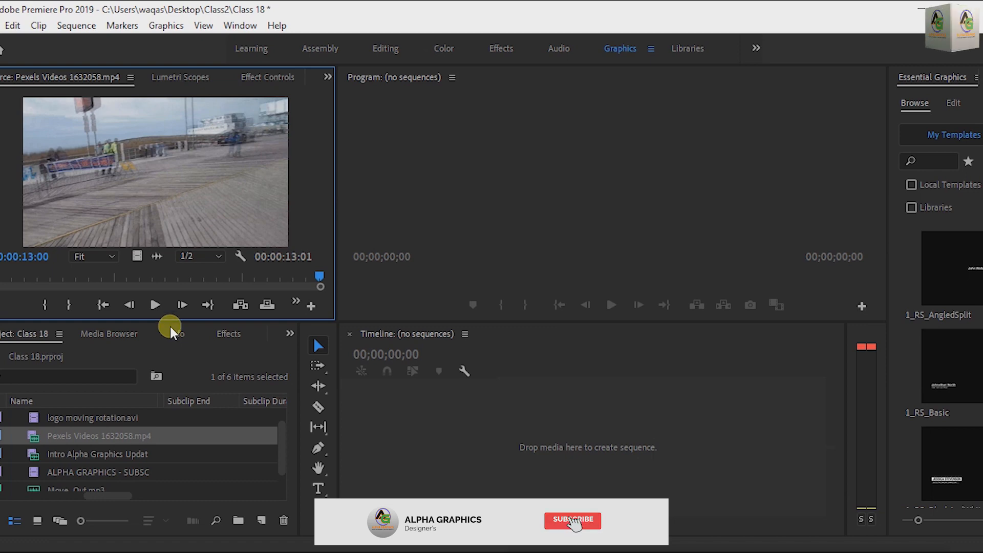
{"action": "right_click", "coordinate": [71, 435]}
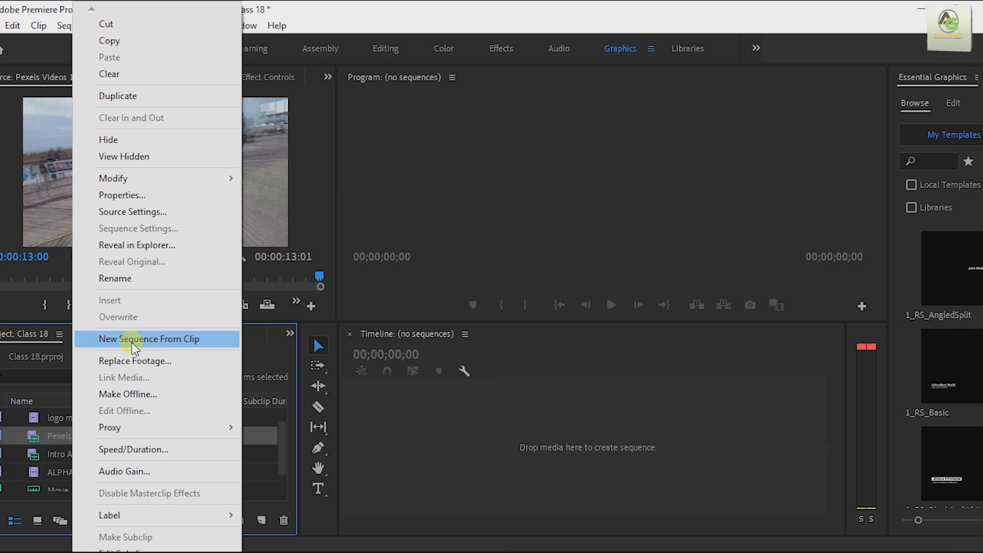
{"action": "left_click", "coordinate": [131, 339]}
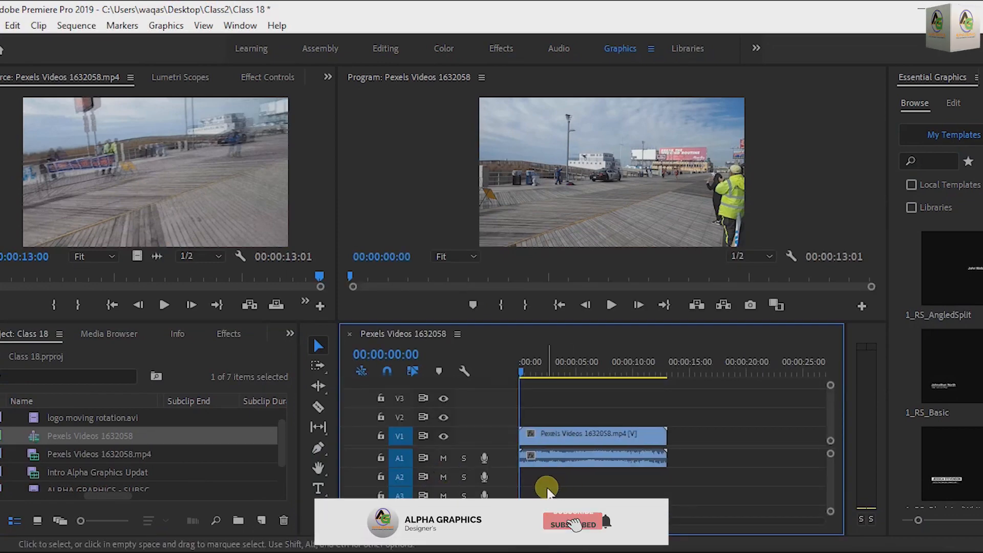
- Create a 1920 × 1080 adjustment layer at 25 fps and place it on V2, spanning the full length of the video clip
{"action": "left_click", "coordinate": [291, 333]}
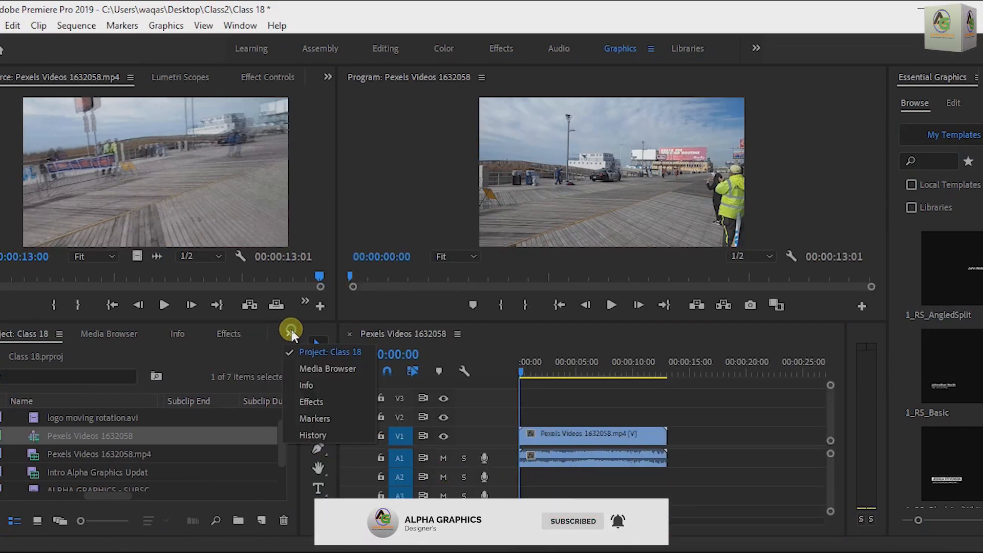
{"action": "left_click", "coordinate": [260, 520]}
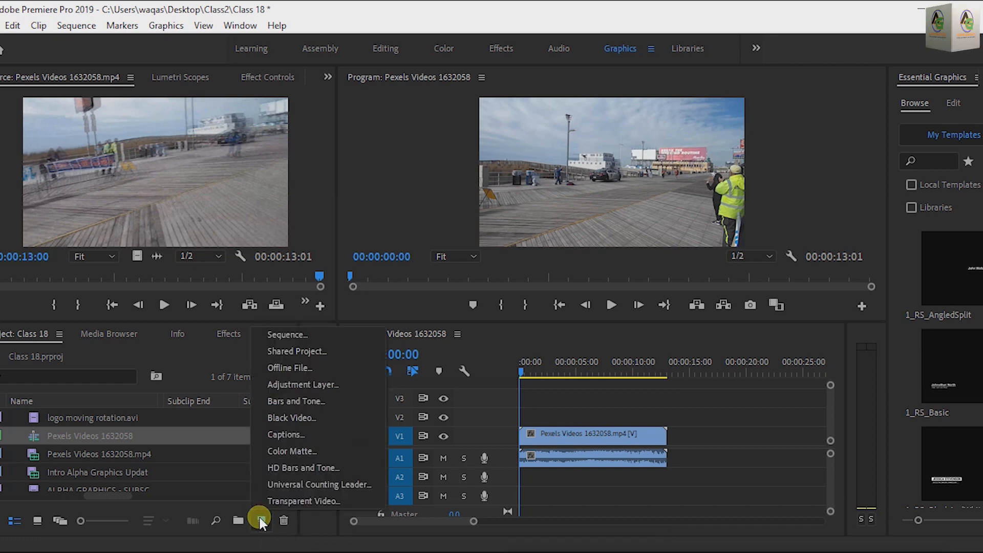
{"action": "left_click", "coordinate": [325, 385]}
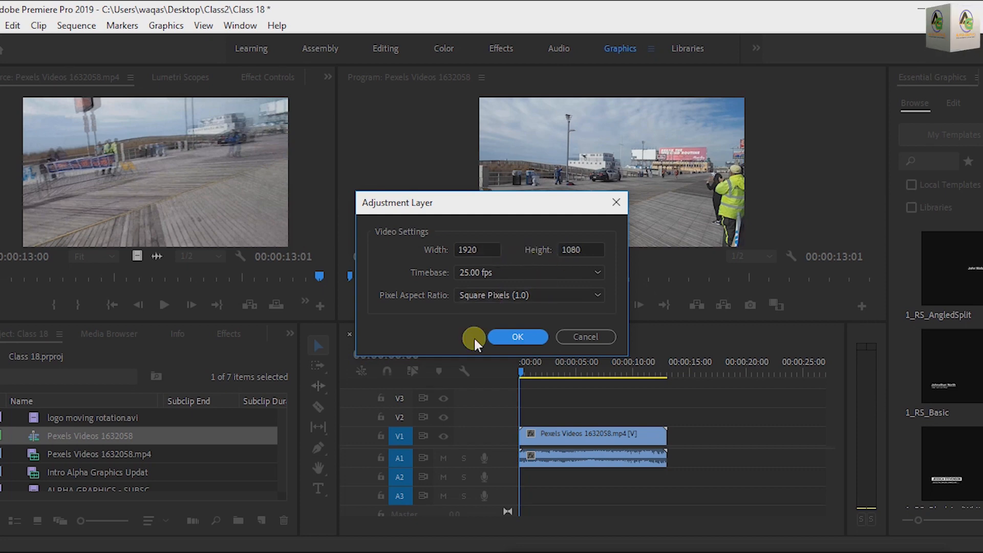
{"action": "left_click", "coordinate": [512, 337]}
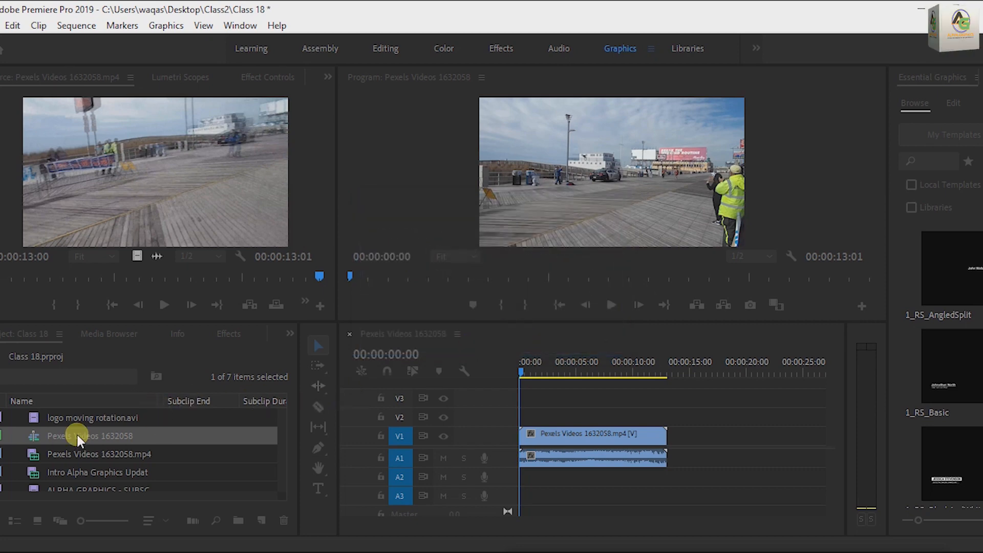
{"action": "left_click_drag", "start_coordinate": [66, 417], "coordinate": [667, 421]}
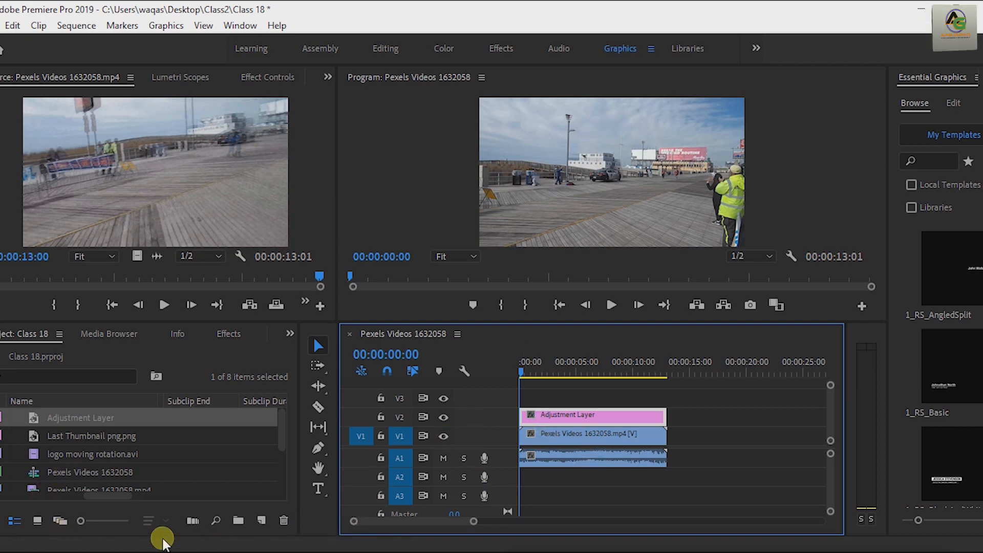
- Search the effects for "time" and apply the Timecode video effect to the adjustment layer
{"action": "left_click", "coordinate": [290, 333]}
{"action": "left_click", "coordinate": [316, 398]}
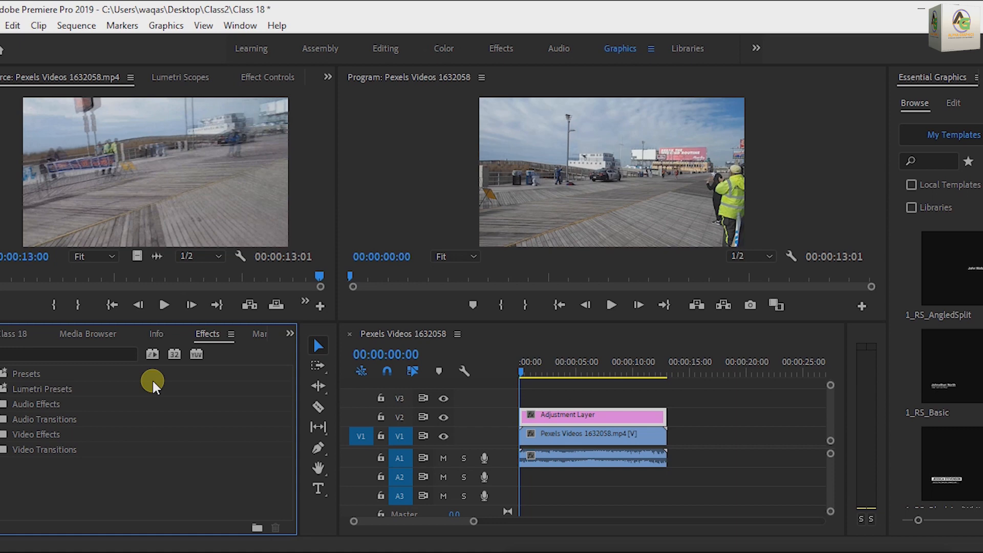
{"action": "left_click", "coordinate": [95, 356]}
{"action": "type", "text": "t"}
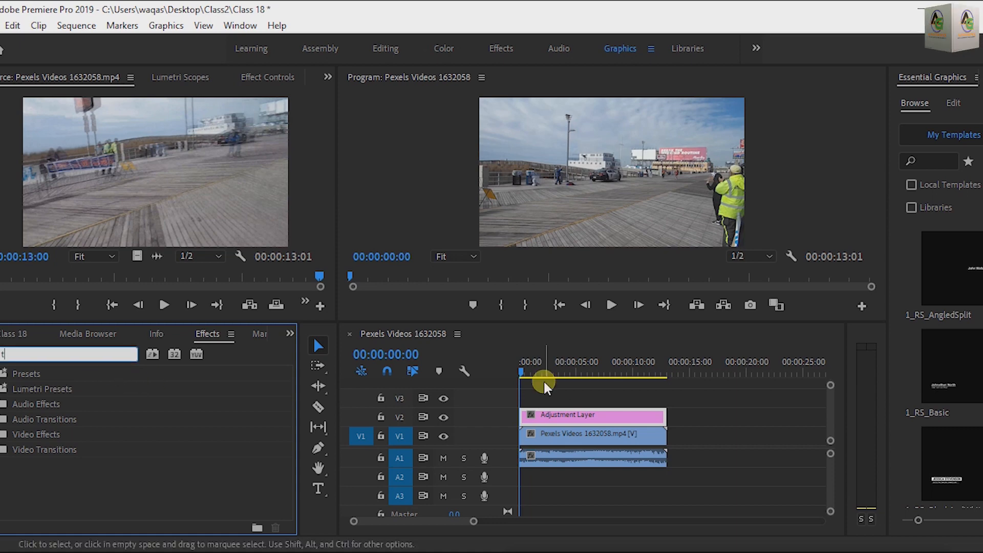
{"action": "type", "text": "ime"}
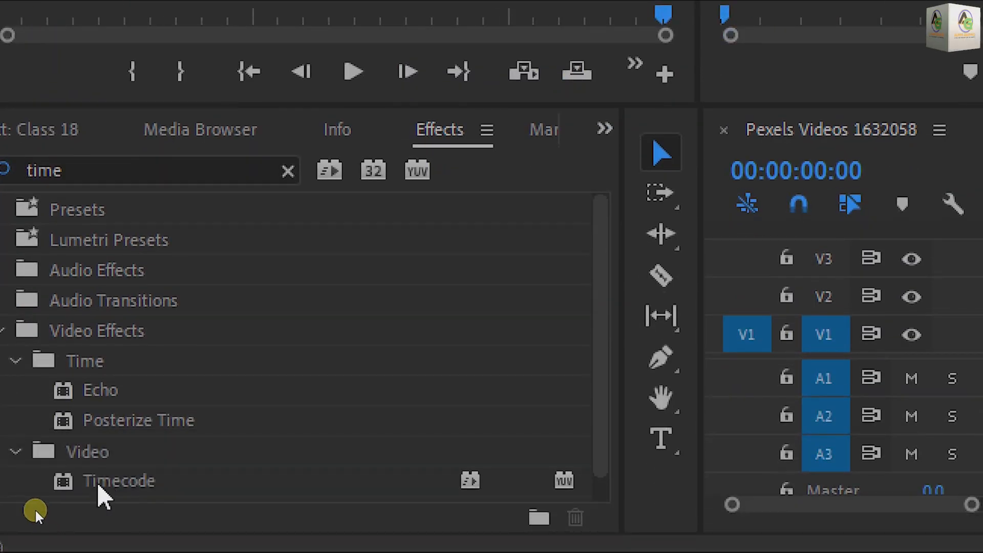
{"action": "left_click_drag", "start_coordinate": [100, 493], "coordinate": [982, 331]}
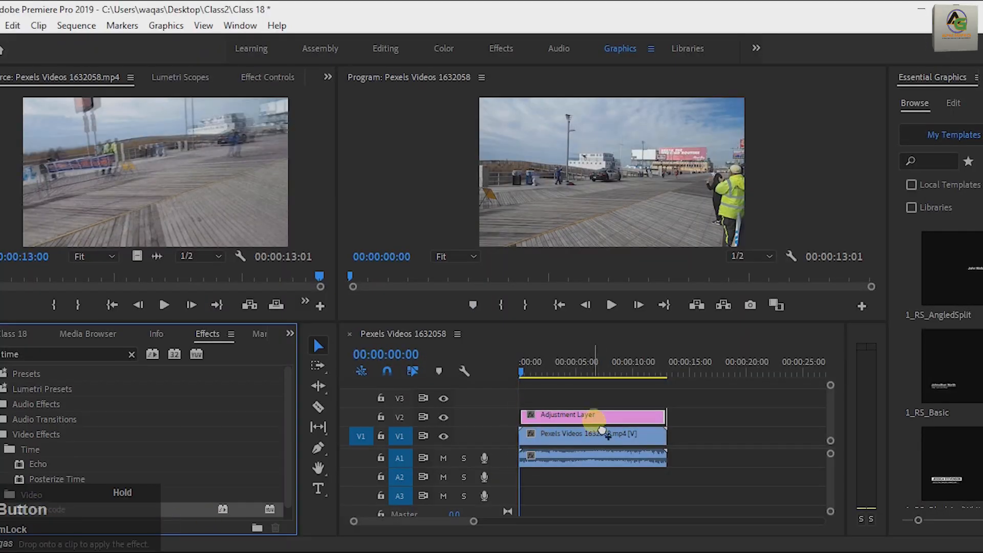
{"action": "left_click_drag", "start_coordinate": [607, 434], "coordinate": [595, 417]}
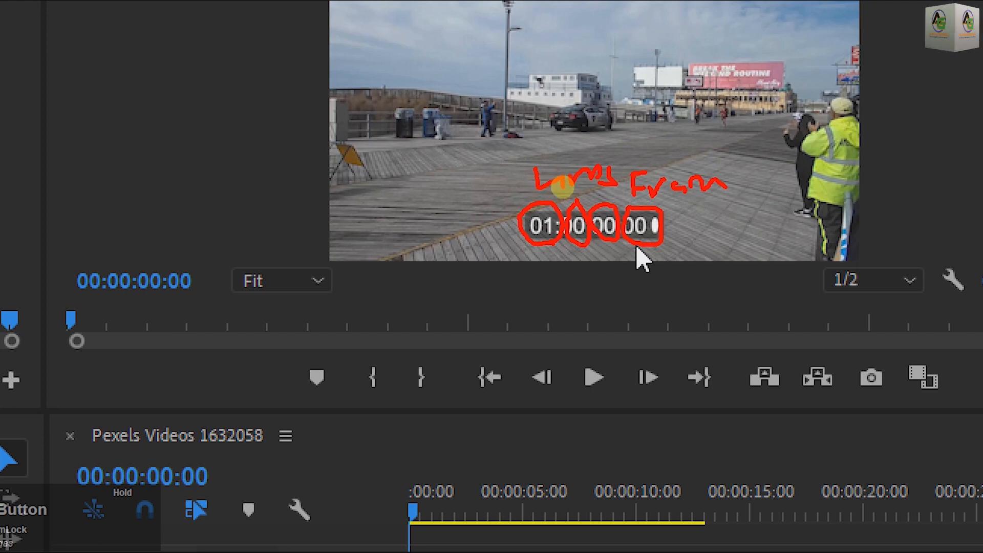
{"action": "key", "text": "ctrl"}
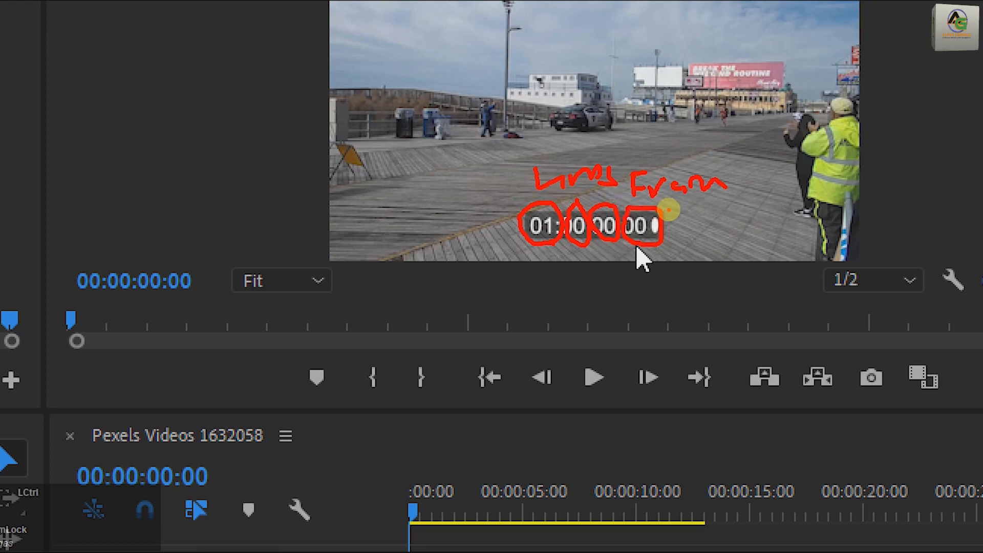
{"action": "key", "text": "ctrl+z"}
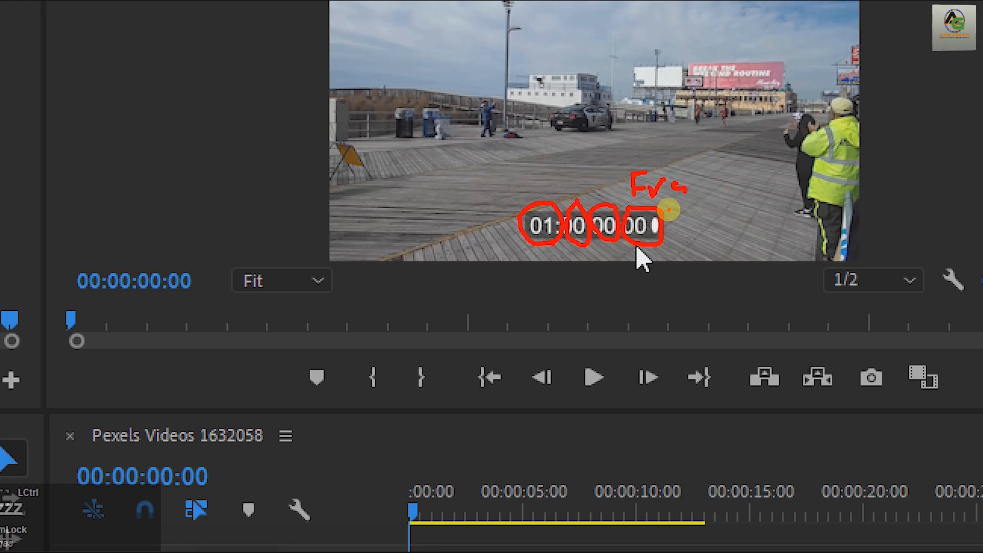
{"action": "key", "text": "ctrl+z"}
{"action": "key", "text": "ctrl+z"}
{"action": "key", "text": "ctrl+z"}
{"action": "key", "text": "ctrl+z"}
{"action": "key", "text": "ctrl+z"}
{"action": "key", "text": "ctrl+z"}
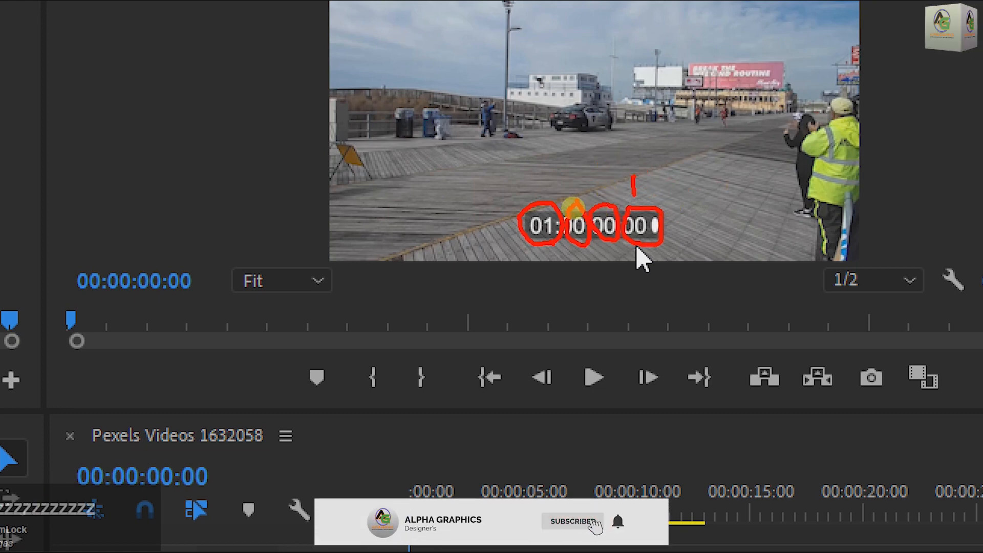
{"action": "key", "text": "Escape"}
{"action": "key", "text": "ctrl+4"}
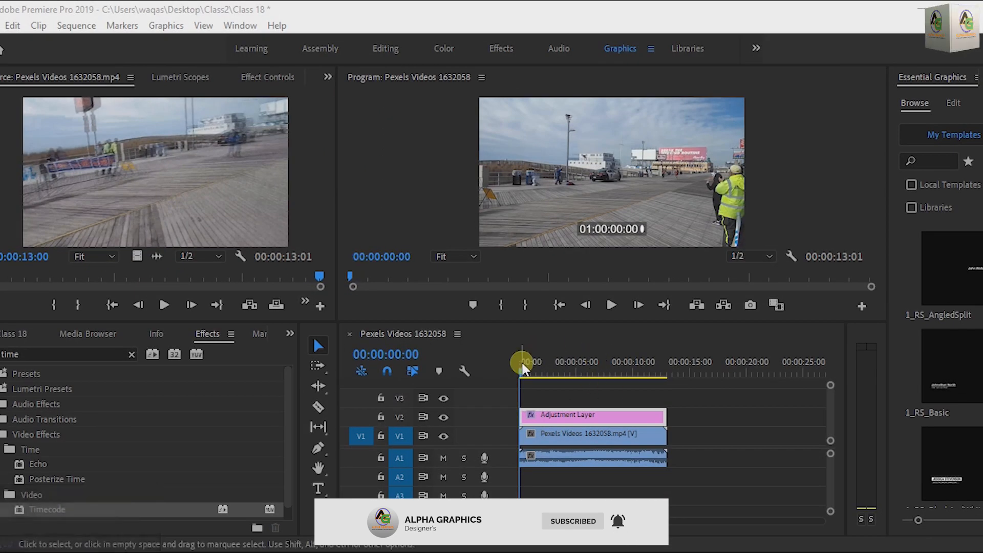
- Play the sequence from the start to check the running timecode overlay, and stop around 00:00:05:11
{"action": "left_click", "coordinate": [611, 305]}
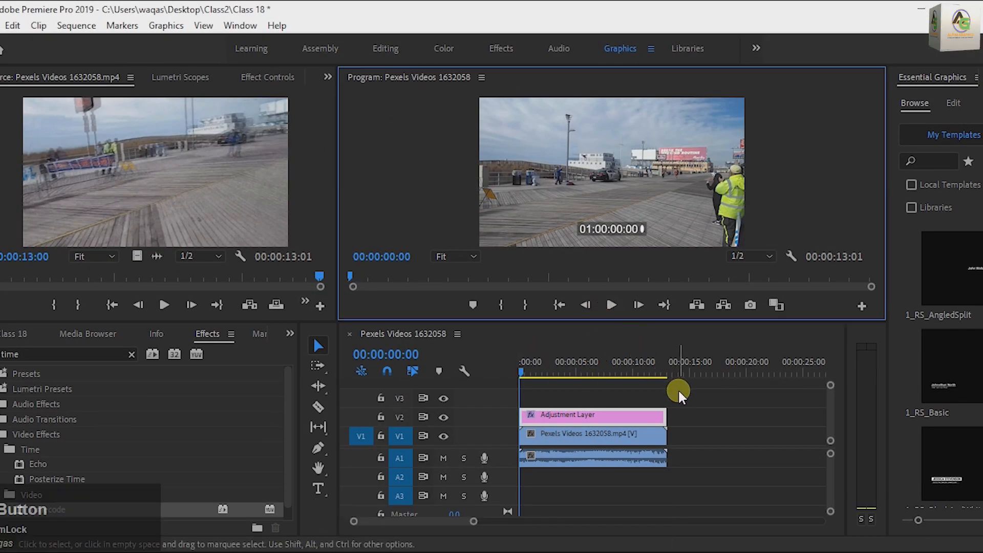
{"action": "left_click", "coordinate": [611, 306]}
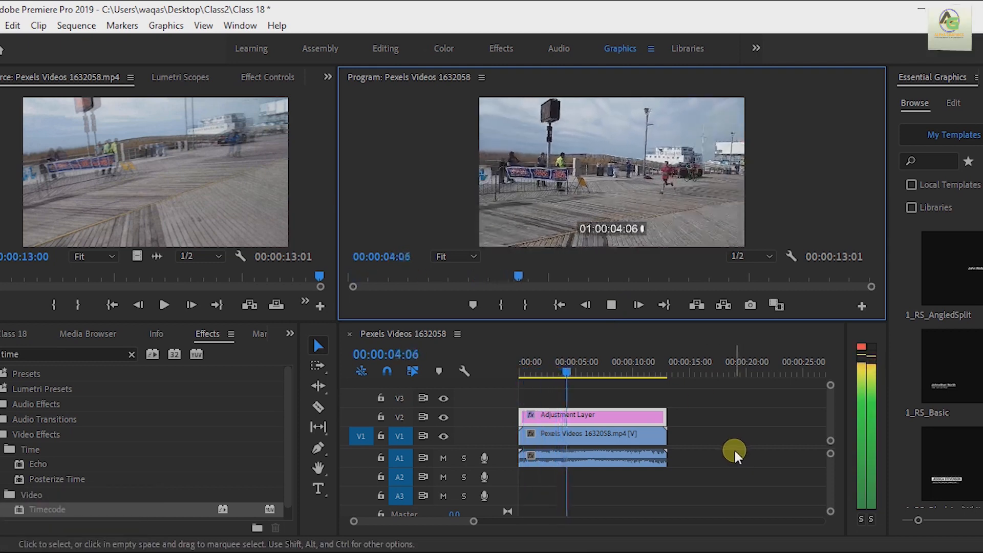
{"action": "key", "text": "space"}
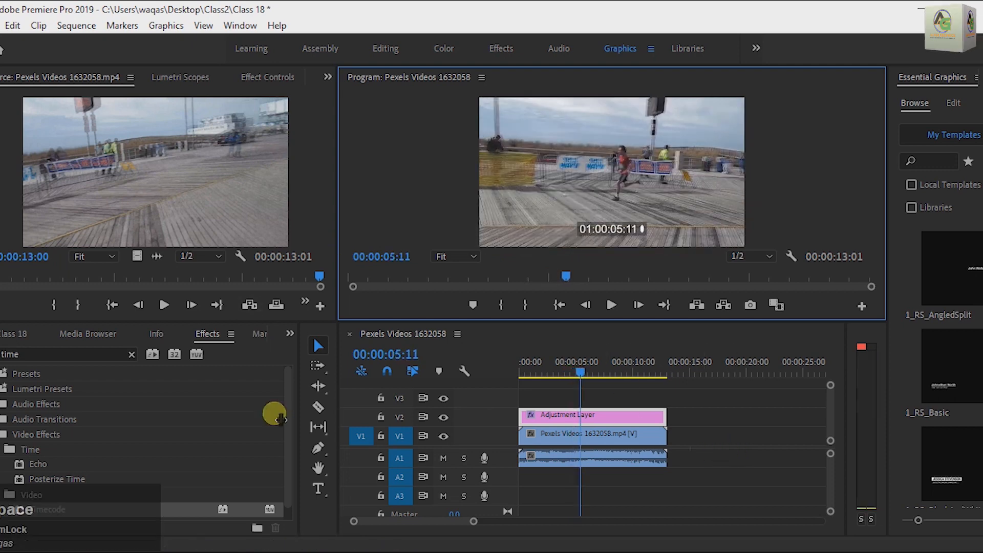
- In the adjustment layer's Timecode effect, set the size to 28.5 % and the position to 965.0, 159.4
{"action": "left_click", "coordinate": [327, 79]}
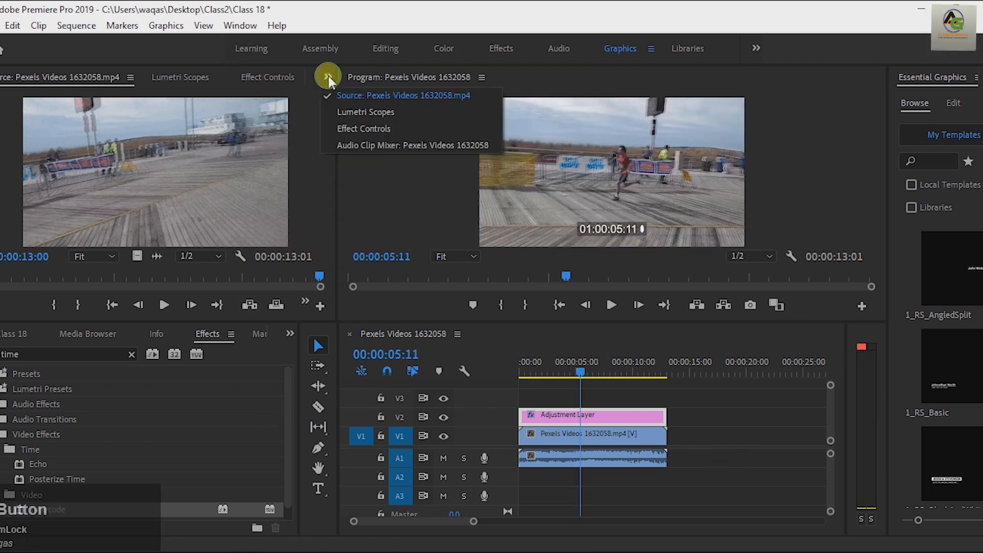
{"action": "left_click", "coordinate": [350, 128]}
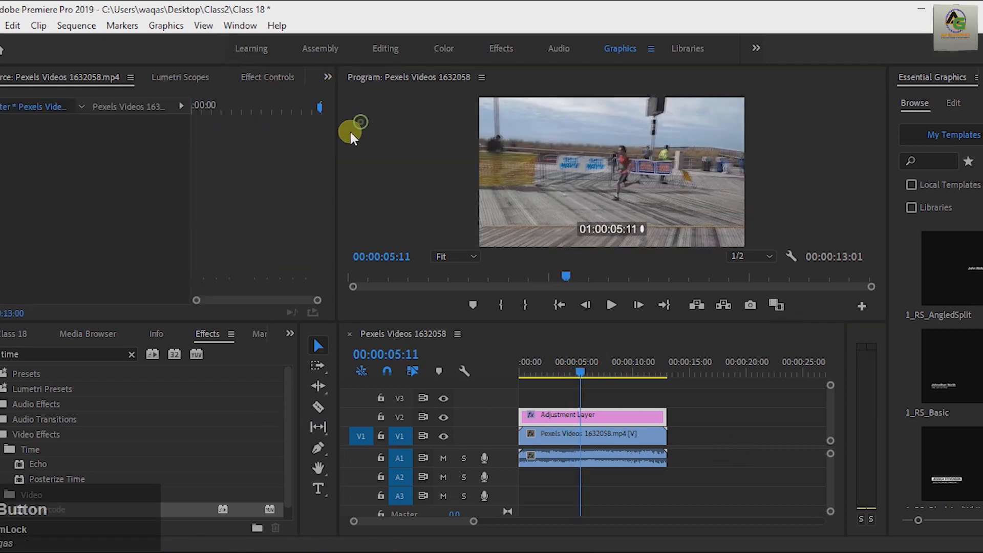
{"action": "left_click", "coordinate": [552, 418]}
{"action": "scroll", "coordinate": [123, 255], "scroll_direction": "down", "scroll_amount": 4}
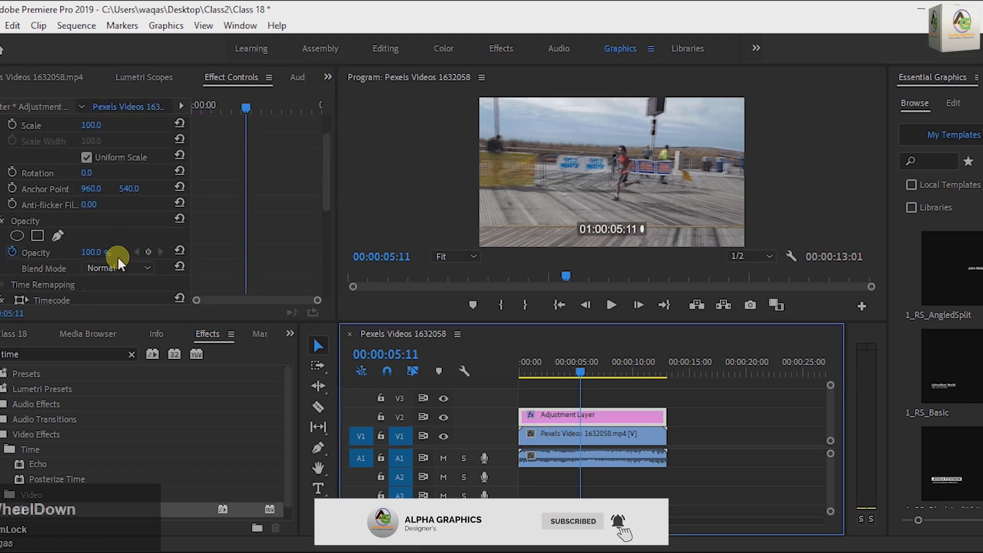
{"action": "scroll", "coordinate": [37, 264], "scroll_direction": "down", "scroll_amount": 3}
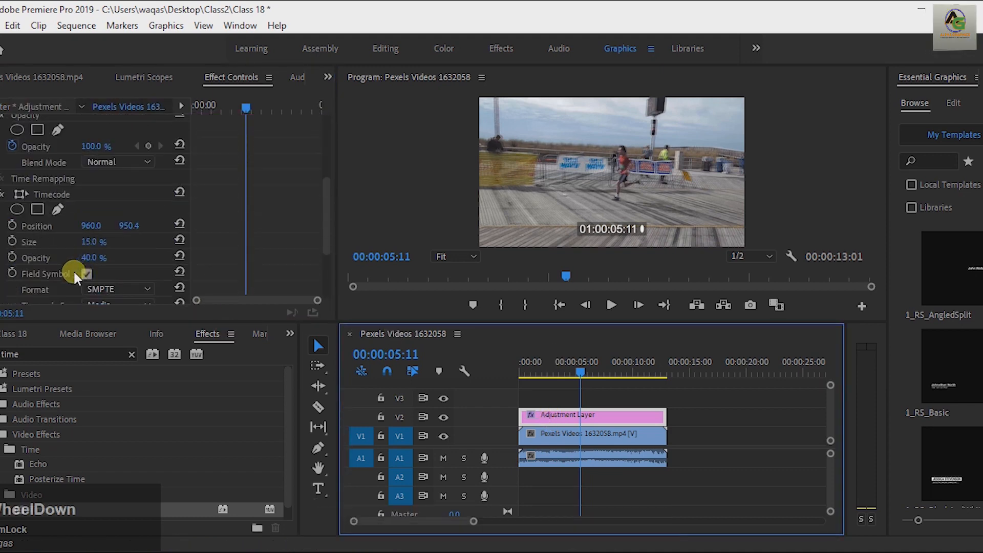
{"action": "scroll", "coordinate": [77, 229], "scroll_direction": "down", "scroll_amount": 1}
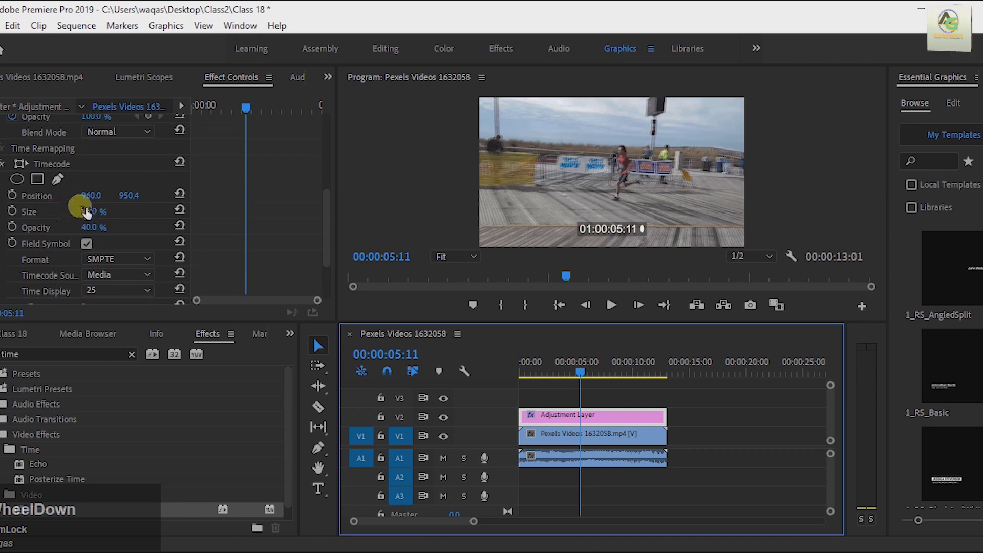
{"action": "key", "text": "ctrl"}
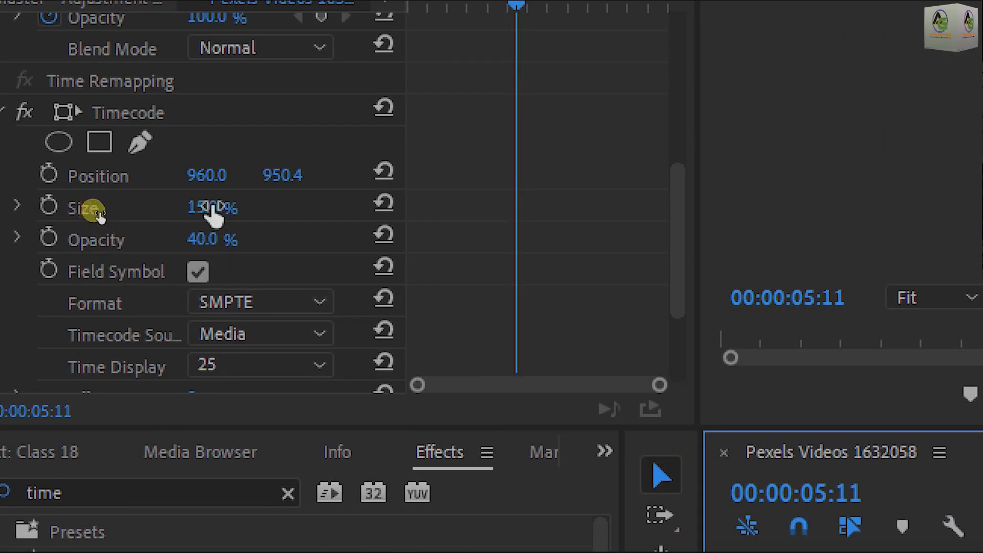
{"action": "left_click_drag", "start_coordinate": [206, 209], "coordinate": [257, 210]}
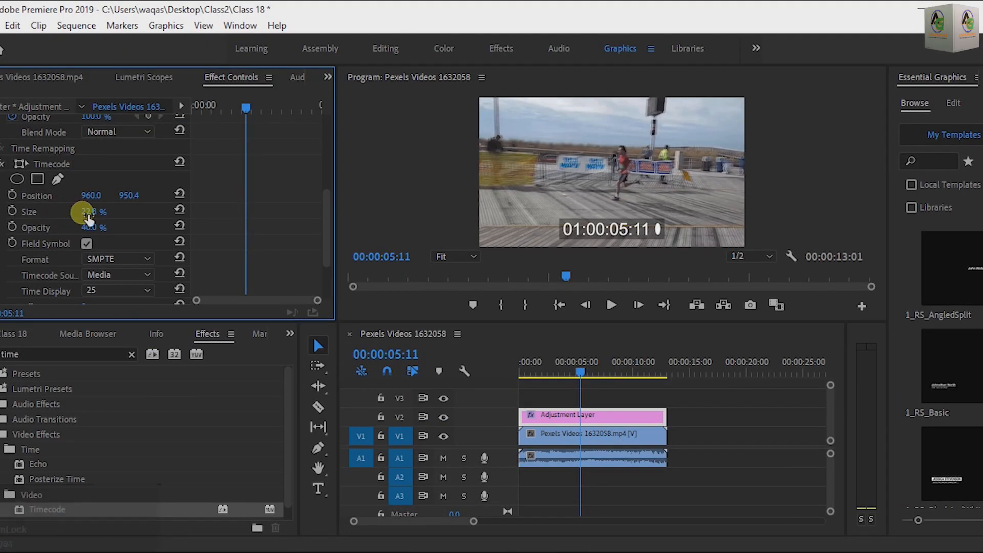
{"action": "left_click_drag", "start_coordinate": [193, 208], "coordinate": [199, 208]}
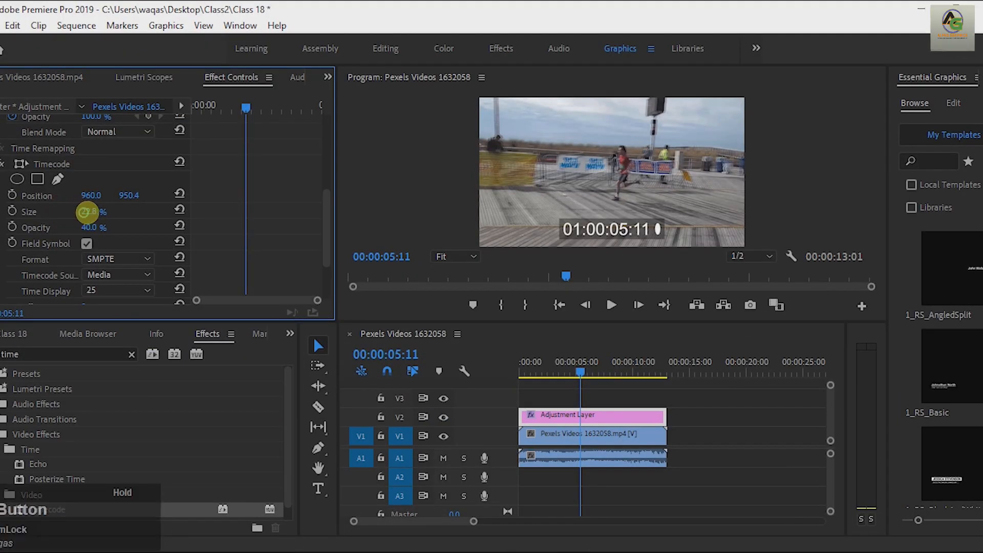
{"action": "left_click_drag", "start_coordinate": [87, 212], "coordinate": [22, 206]}
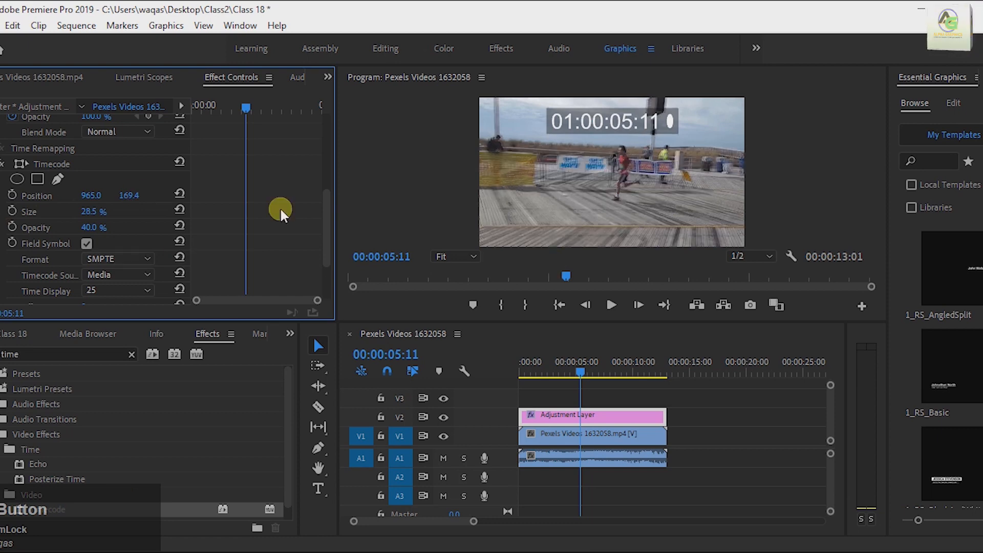
{"action": "mouse_move", "coordinate": [136, 197]}
{"action": "left_mouse_down"}
{"action": "mouse_move", "coordinate": [117, 202]}
{"action": "mouse_move", "coordinate": [176, 198]}
{"action": "mouse_move", "coordinate": [145, 200]}
{"action": "left_mouse_up"}
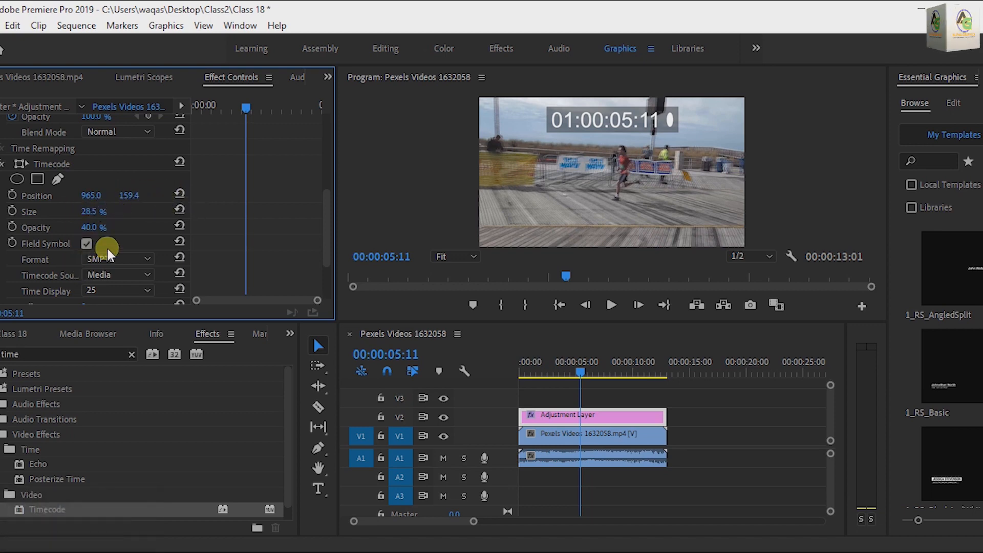
- Set the Timecode effect's source to Generate, its size to 34.3 % and its opacity to 44.0 %
{"action": "scroll", "coordinate": [128, 233], "scroll_direction": "down", "scroll_amount": 3}
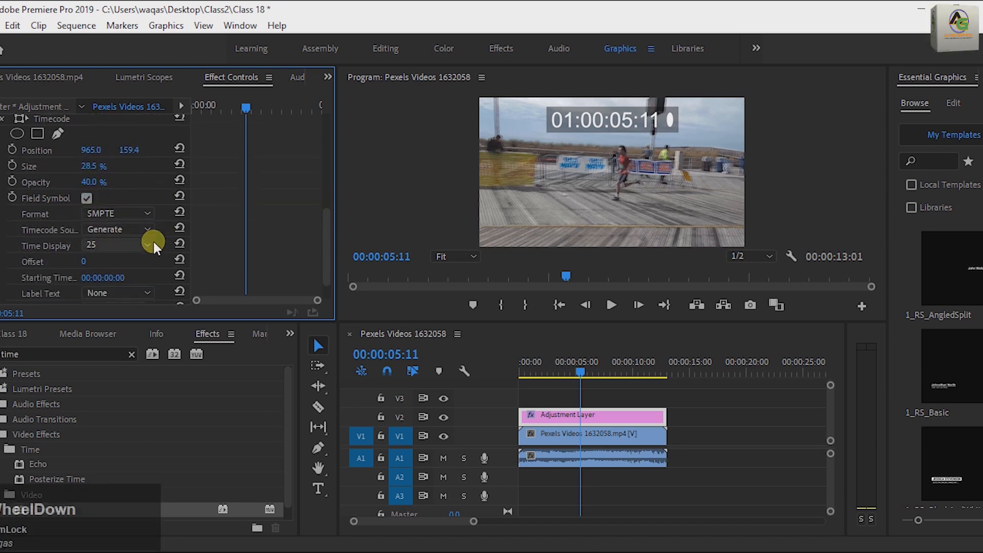
{"action": "scroll", "coordinate": [86, 197], "scroll_direction": "up", "scroll_amount": 2}
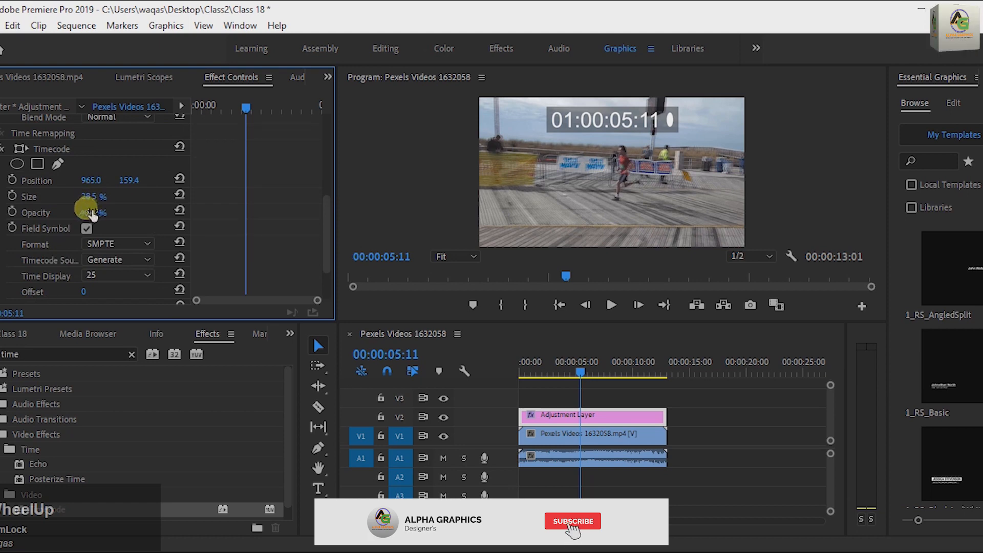
{"action": "left_click_drag", "start_coordinate": [89, 212], "coordinate": [114, 200]}
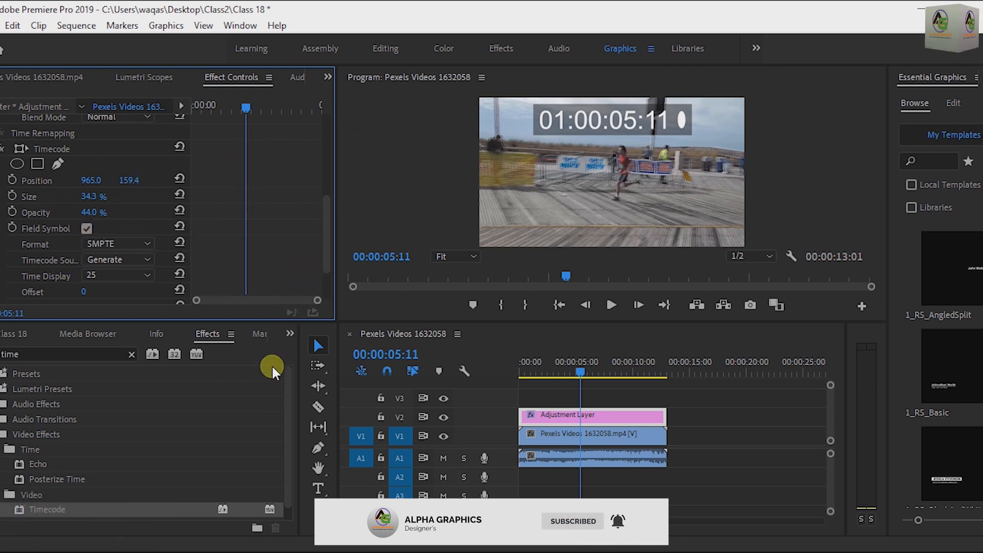
- Import the 1920x1080 amber-orange solid color background image from the Desktop into the Class 18 project
{"action": "left_click", "coordinate": [289, 334]}
{"action": "left_click", "coordinate": [322, 352]}
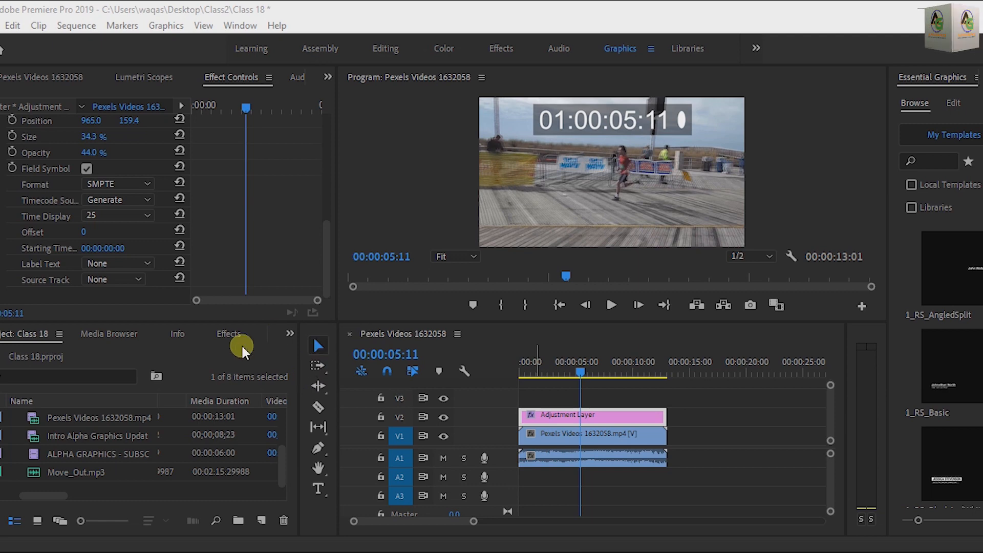
{"action": "scroll", "coordinate": [197, 425], "scroll_direction": "down", "scroll_amount": 2}
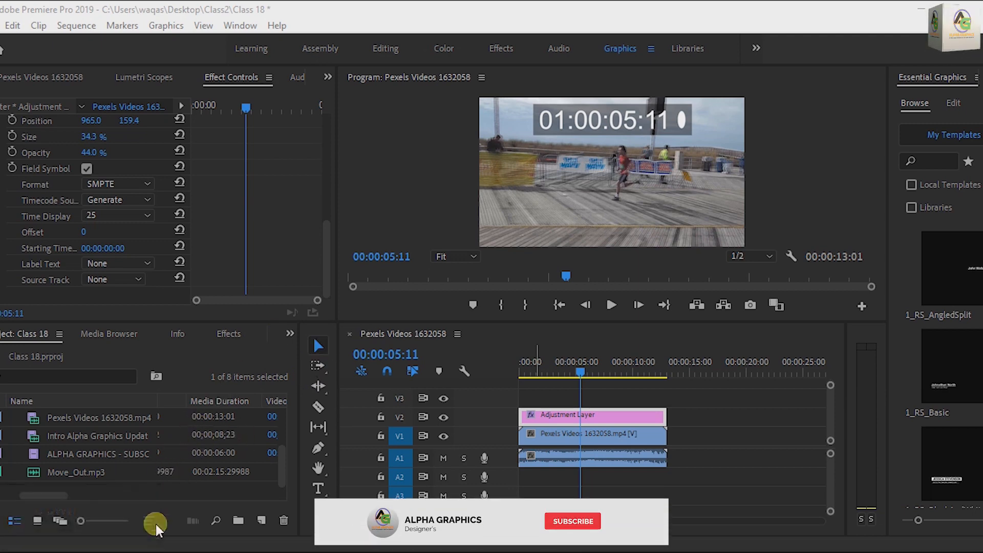
{"action": "left_click_drag", "start_coordinate": [29, 496], "coordinate": [2, 503]}
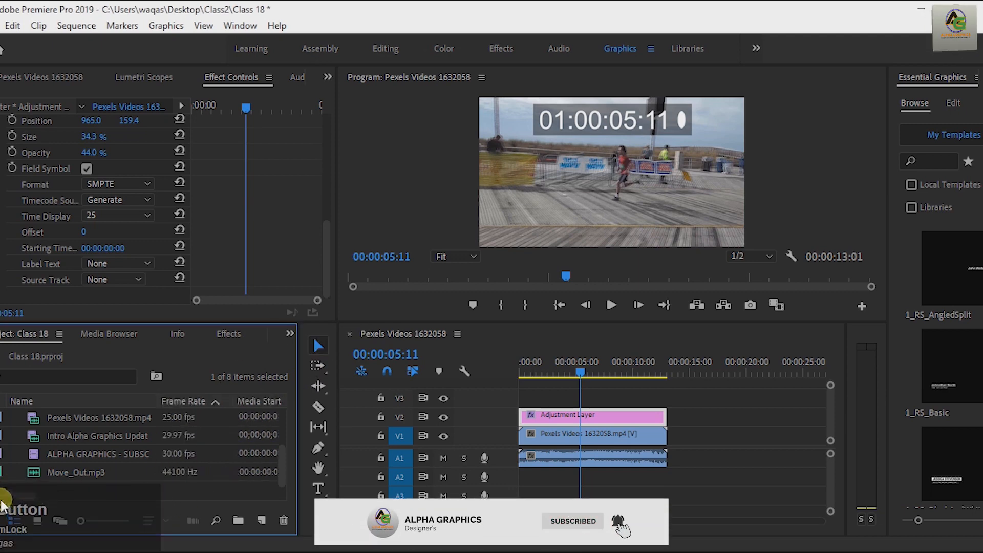
{"action": "double_click", "coordinate": [199, 485]}
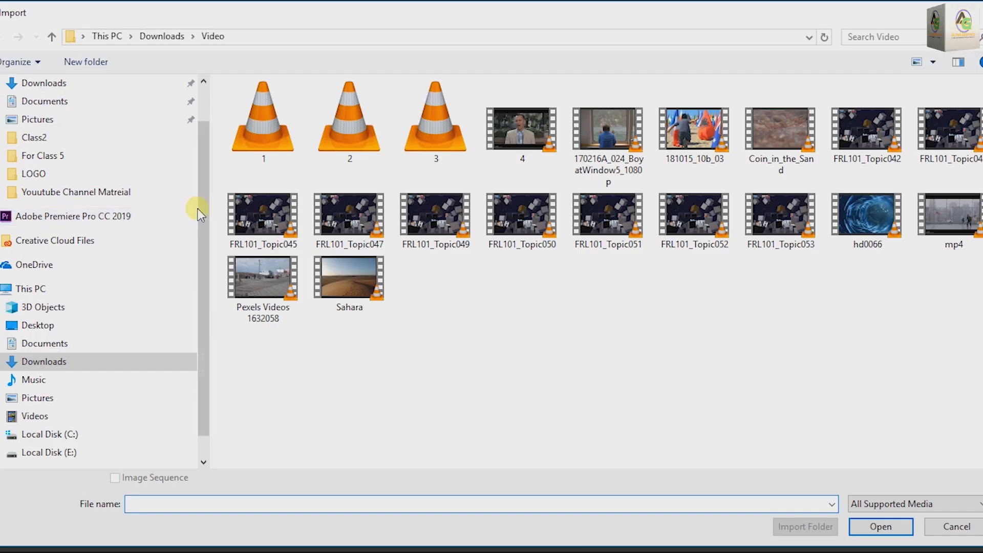
{"action": "left_click", "coordinate": [51, 111]}
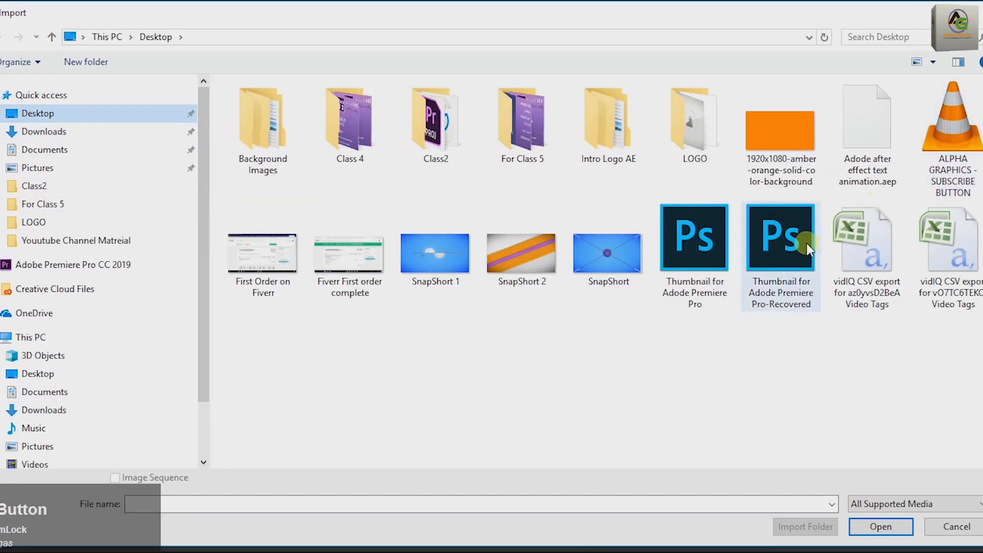
{"action": "double_click", "coordinate": [795, 138]}
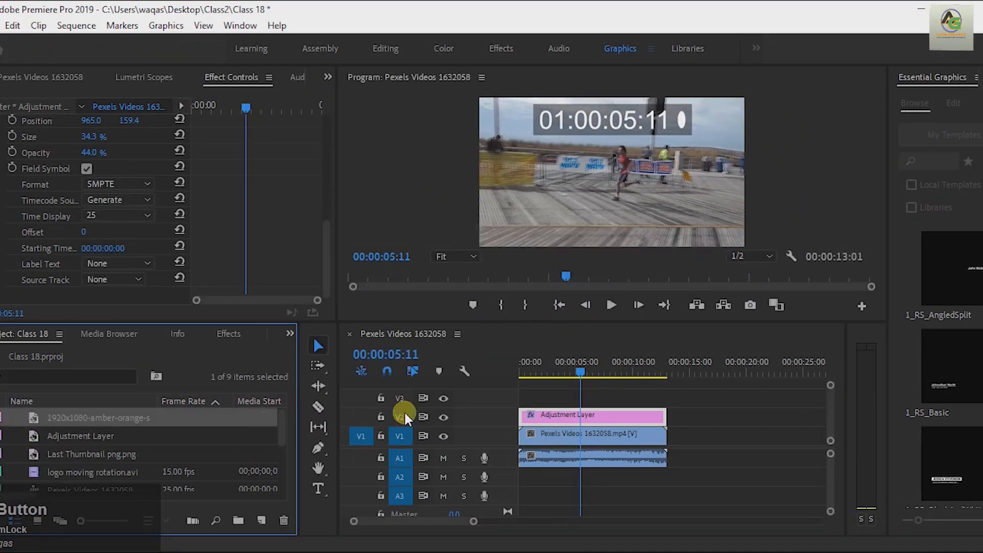
- Create a new sequence from the orange background image and extend its clip to about 00;00;27;04
{"action": "right_click", "coordinate": [33, 421]}
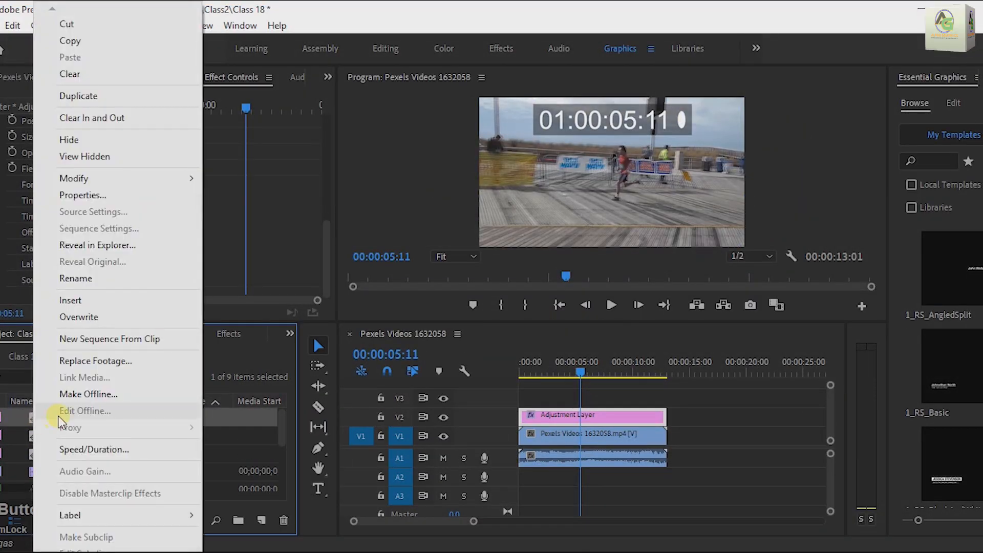
{"action": "left_click", "coordinate": [108, 339]}
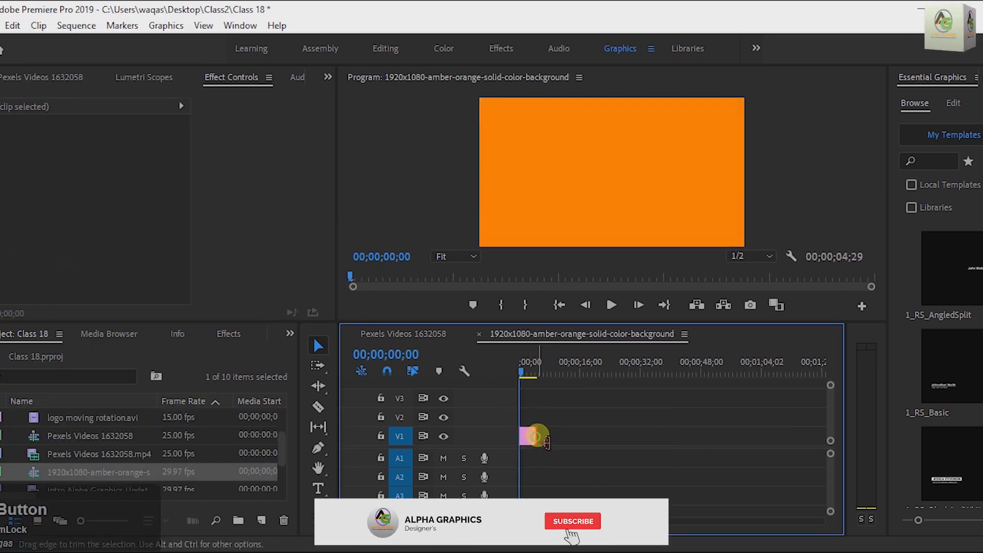
{"action": "left_click_drag", "start_coordinate": [536, 436], "coordinate": [619, 434]}
{"action": "left_click", "coordinate": [524, 373]}
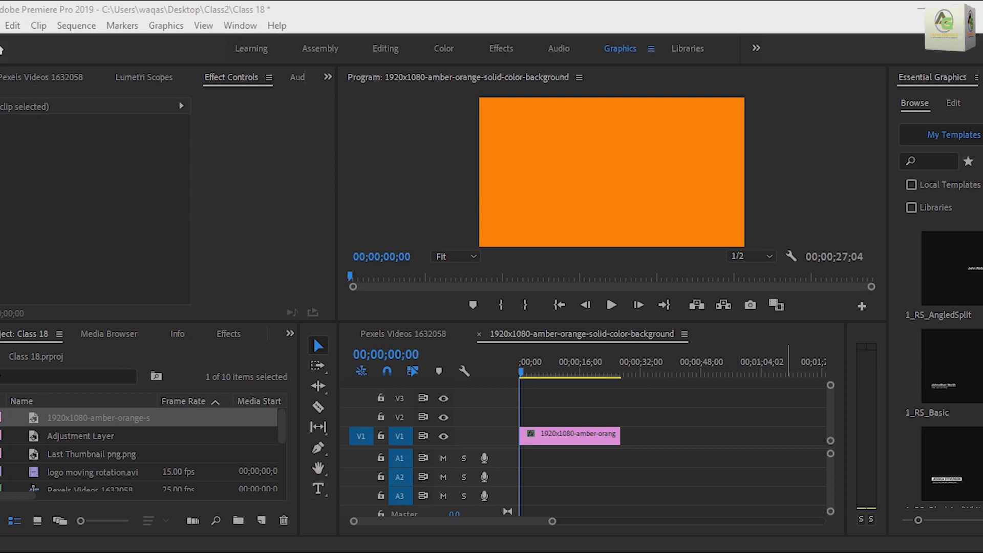
- Create a new legacy title named Title 01 with the default 1920 x 1080 video settings
{"action": "left_click", "coordinate": [0, 26]}
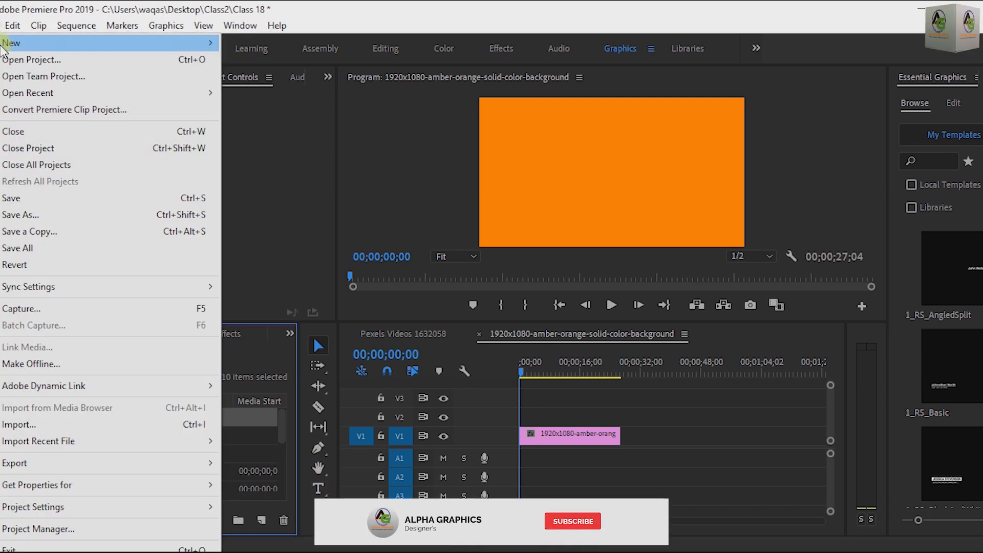
{"action": "mouse_move", "coordinate": [7, 45]}
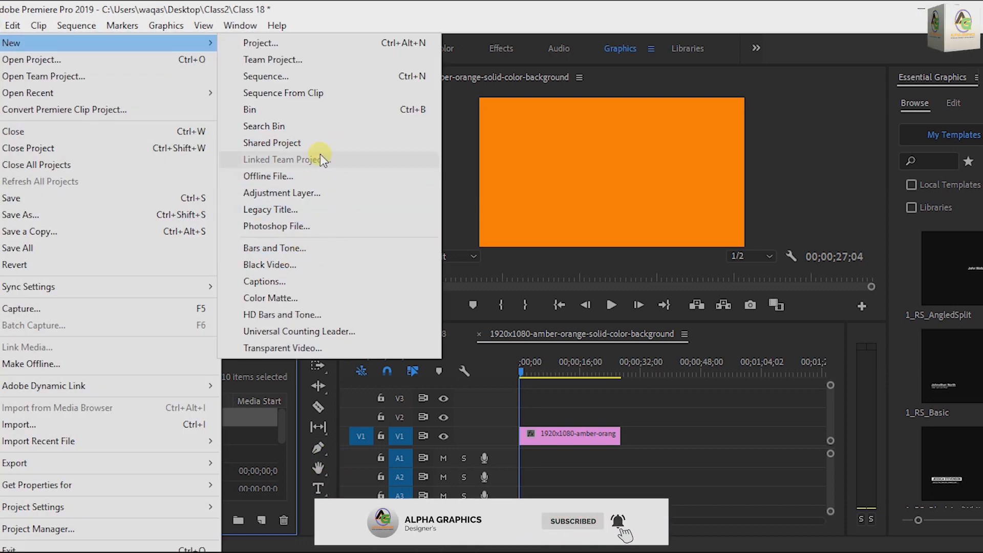
{"action": "left_click", "coordinate": [253, 210]}
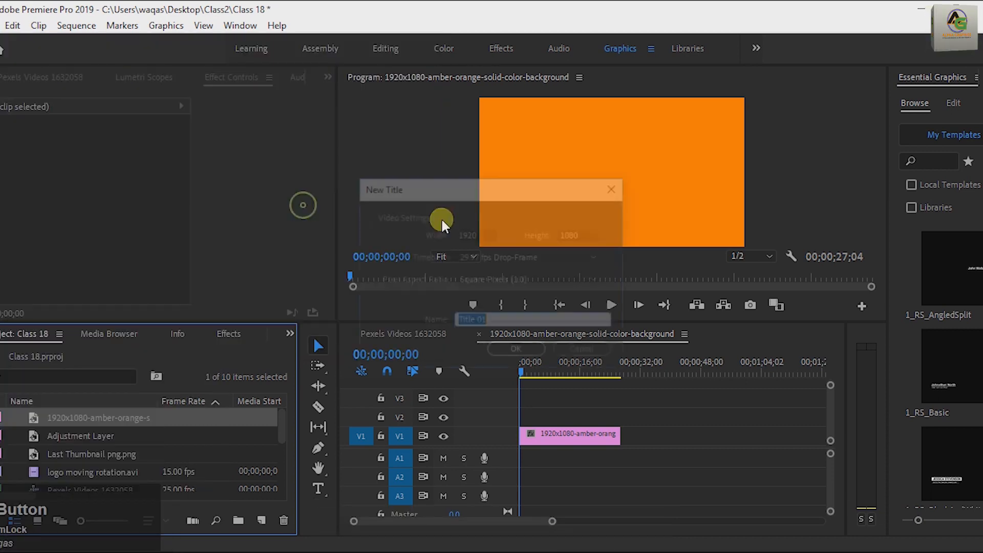
{"action": "left_click", "coordinate": [517, 352]}
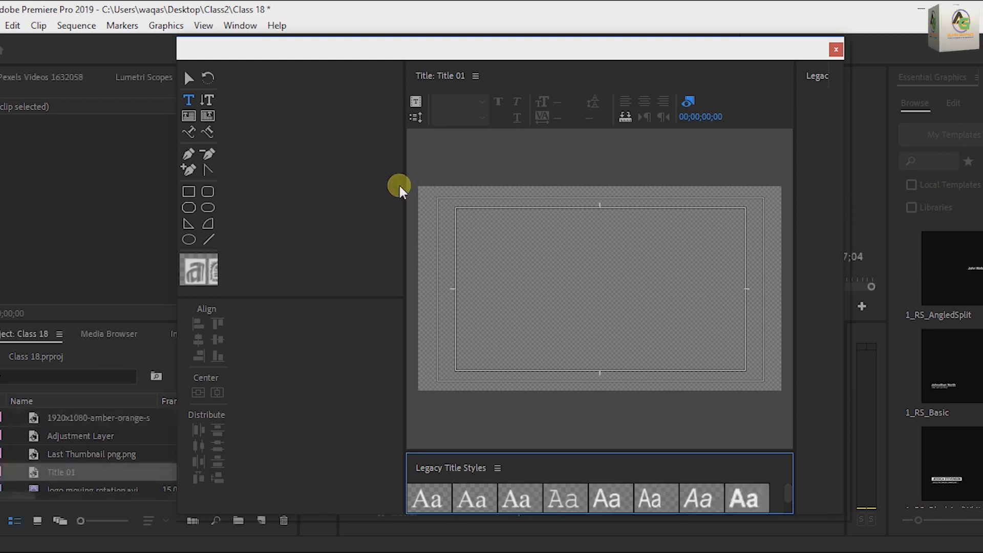
- Widen the title canvas and draw an ellipse about 741 wide and 594 high near its middle
{"action": "left_click", "coordinate": [189, 78]}
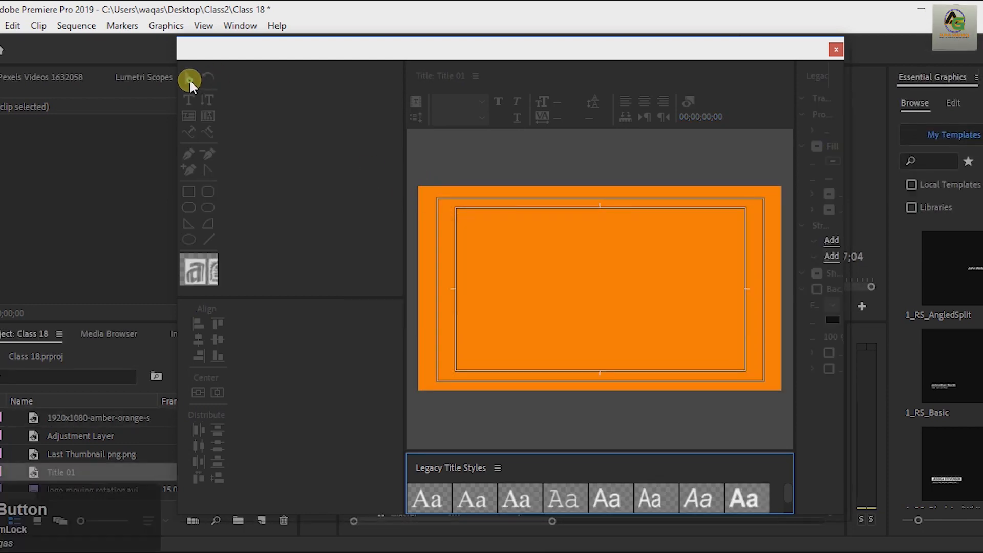
{"action": "left_click_drag", "start_coordinate": [412, 202], "coordinate": [301, 207]}
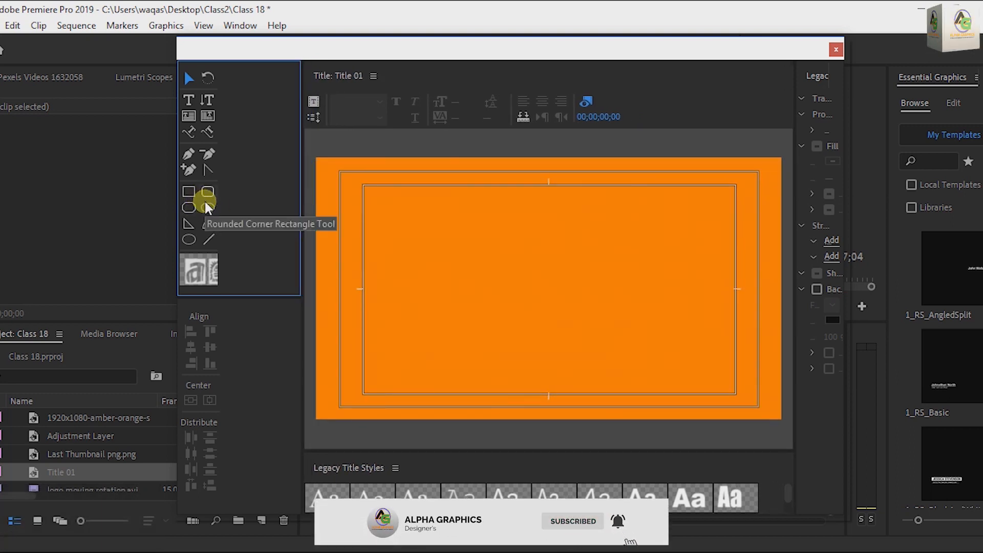
{"action": "left_click", "coordinate": [188, 238]}
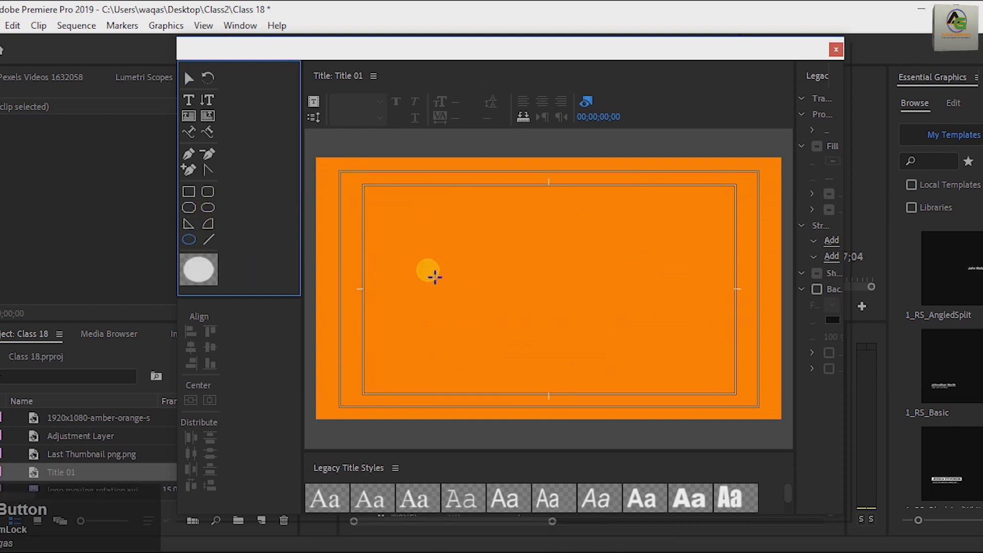
{"action": "left_click_drag", "start_coordinate": [452, 251], "coordinate": [633, 357]}
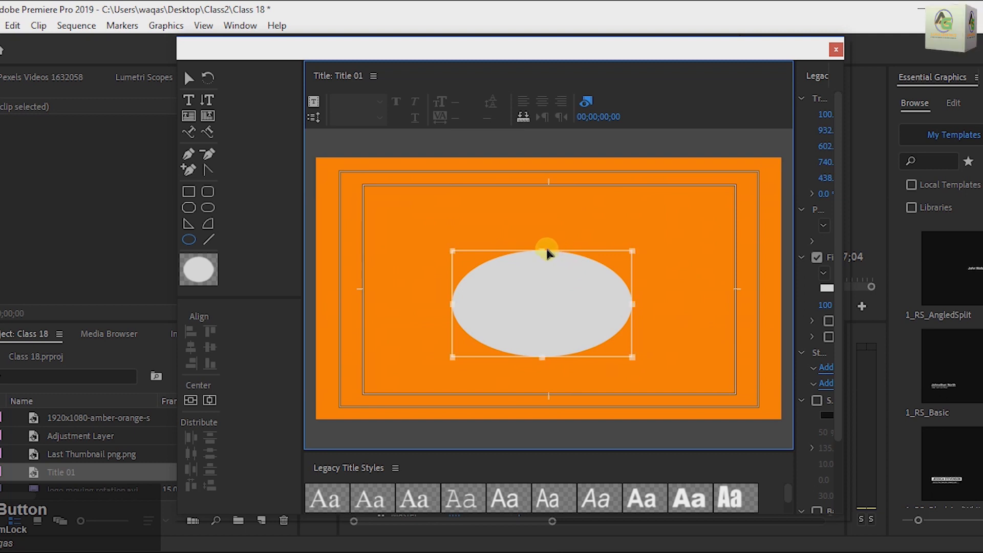
{"action": "left_click_drag", "start_coordinate": [548, 255], "coordinate": [547, 218]}
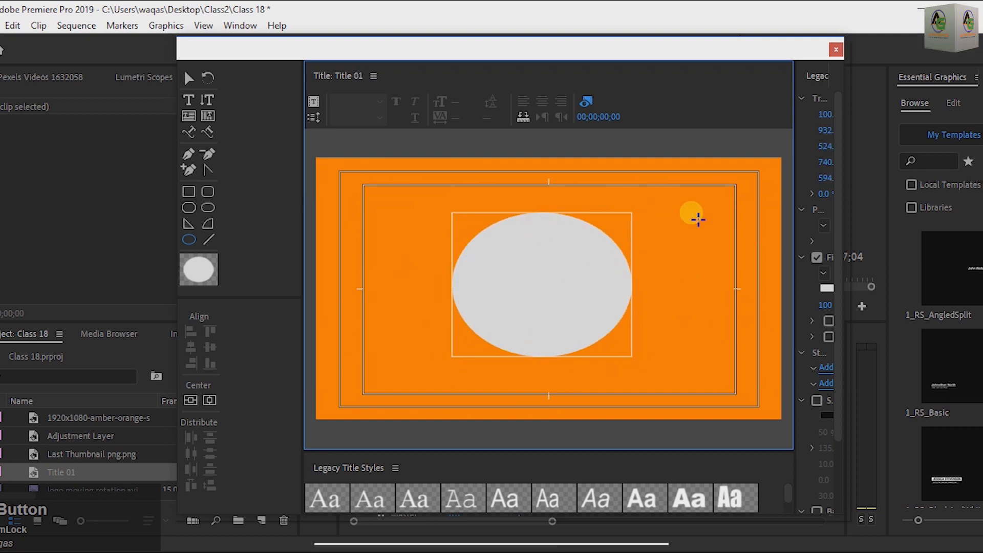
- Reposition and enlarge the title window so the Legacy Title Properties values can be read in full
{"action": "left_click_drag", "start_coordinate": [775, 50], "coordinate": [726, 43]}
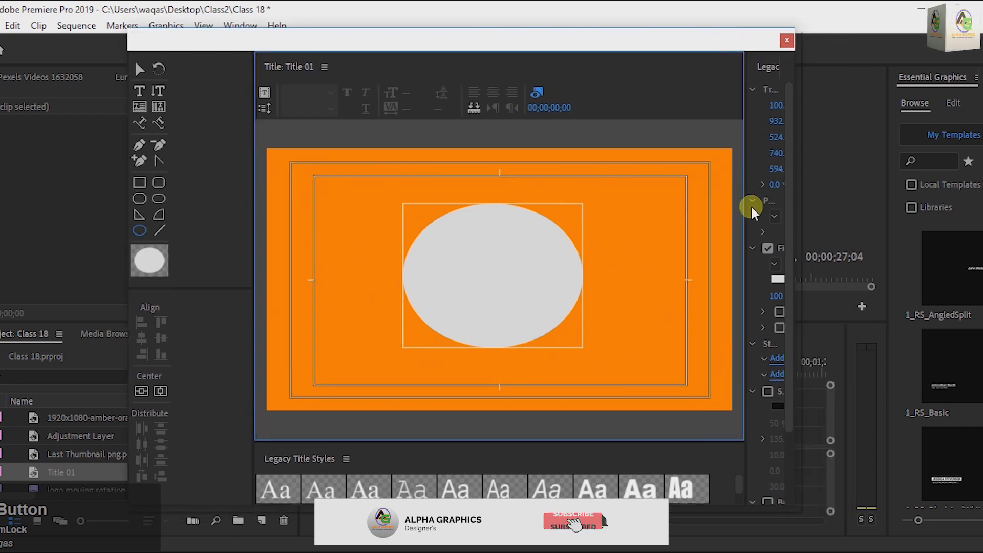
{"action": "left_click_drag", "start_coordinate": [743, 172], "coordinate": [723, 173]}
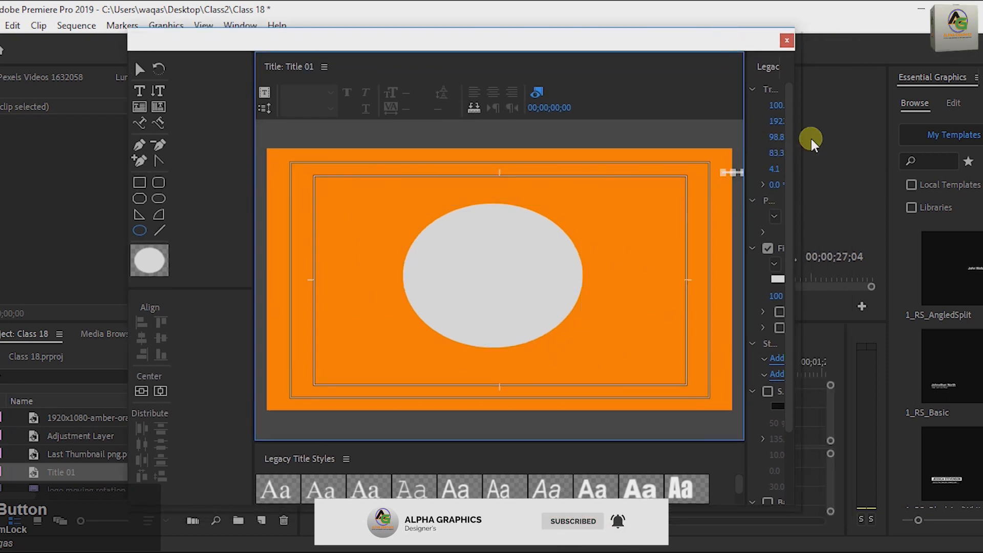
{"action": "left_click_drag", "start_coordinate": [807, 139], "coordinate": [928, 137]}
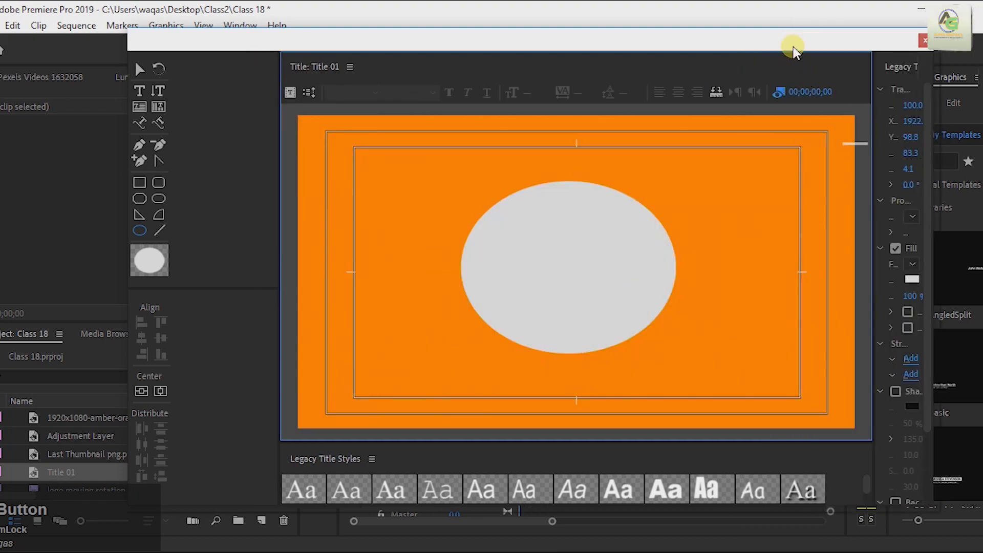
{"action": "left_click_drag", "start_coordinate": [791, 40], "coordinate": [709, 38]}
{"action": "left_click_drag", "start_coordinate": [796, 176], "coordinate": [713, 163]}
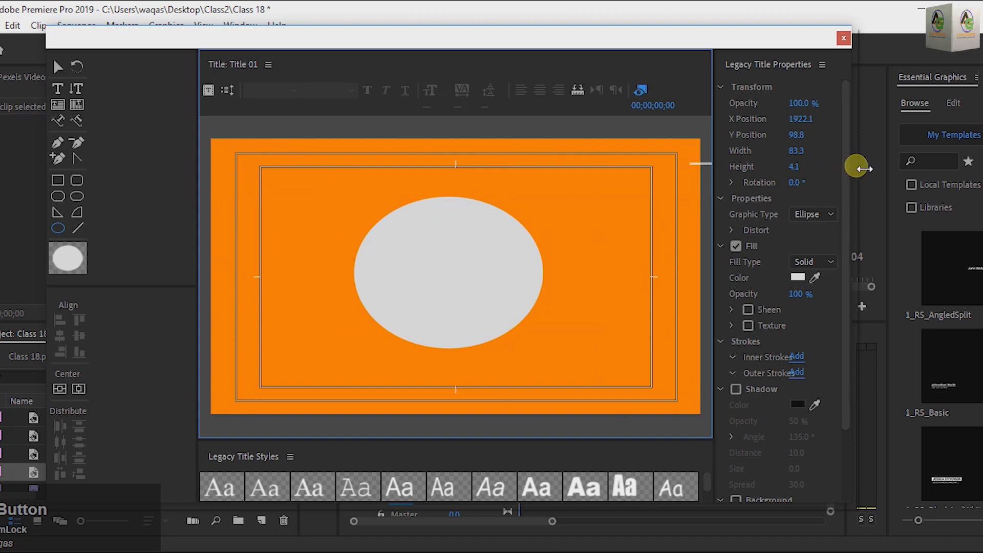
{"action": "left_click_drag", "start_coordinate": [863, 168], "coordinate": [892, 169]}
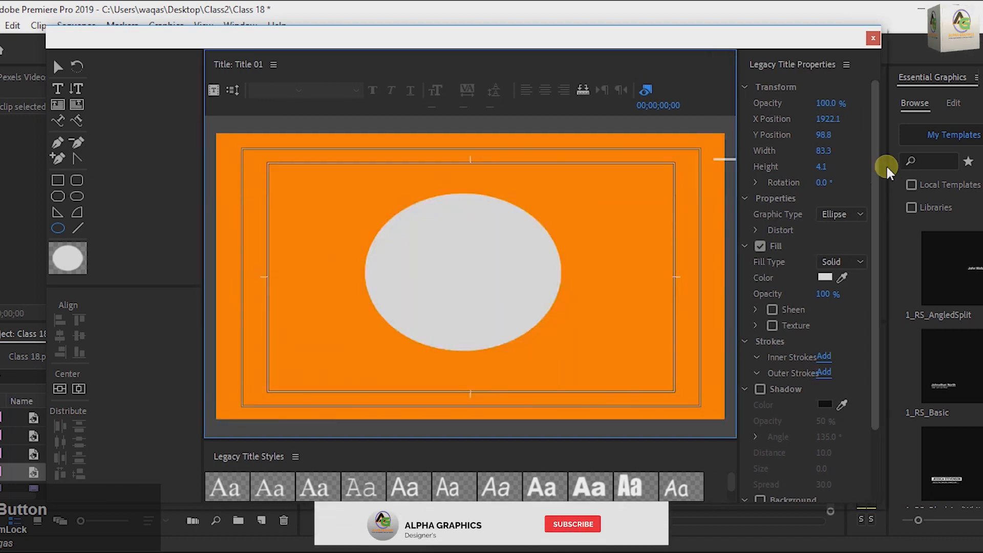
{"action": "left_click_drag", "start_coordinate": [707, 51], "coordinate": [700, 41]}
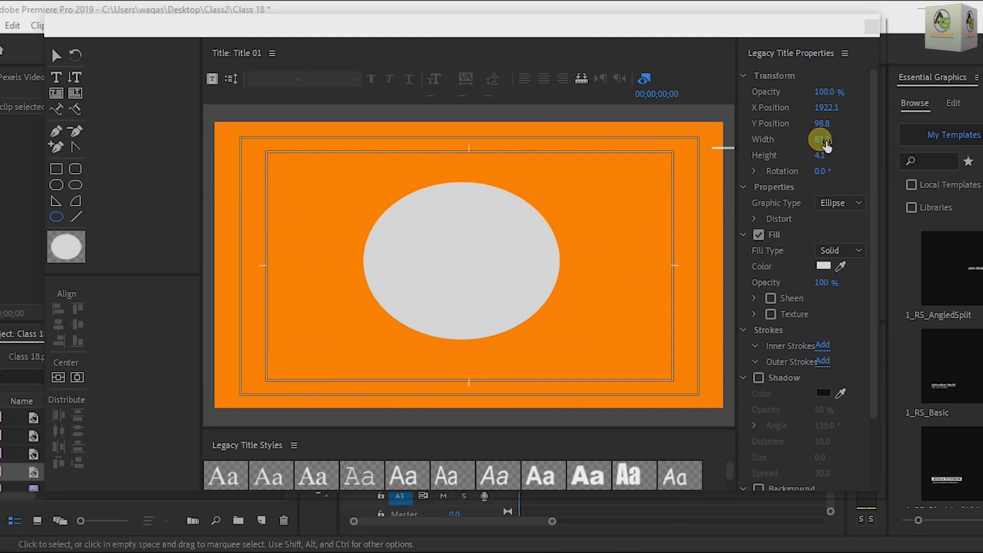
- Set the width of the thin stray ellipse at the canvas's upper-right edge to 900
{"action": "left_click", "coordinate": [822, 140]}
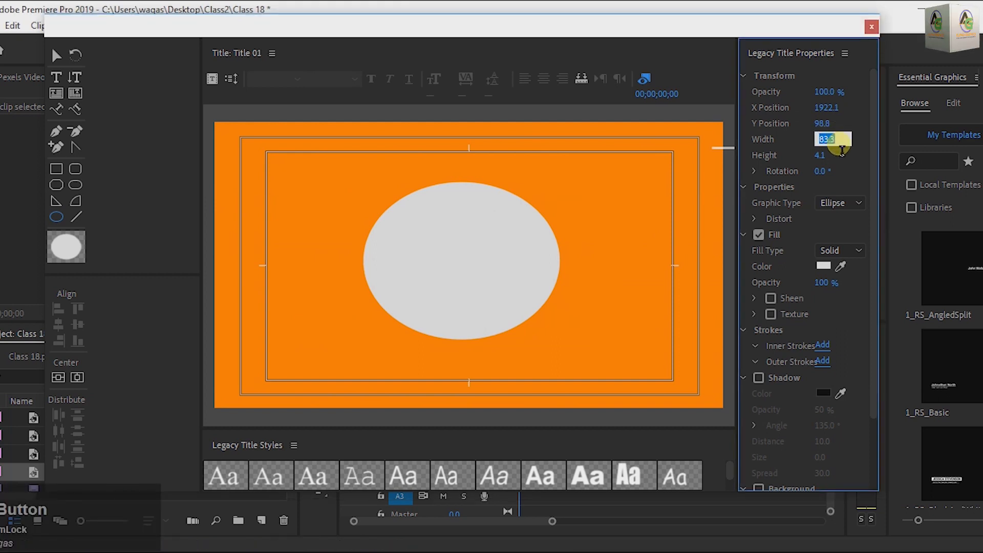
{"action": "key", "text": "Return"}
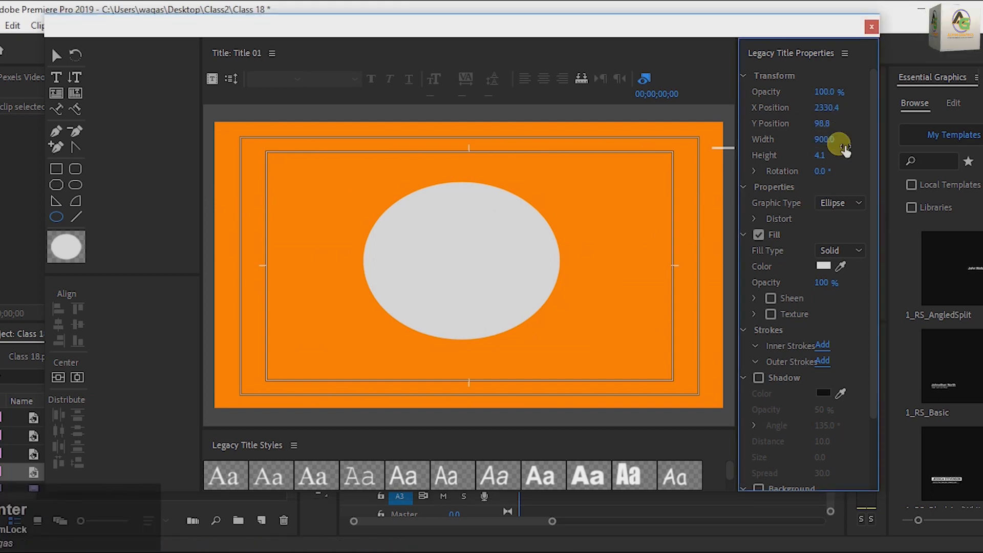
{"action": "left_click", "coordinate": [832, 156]}
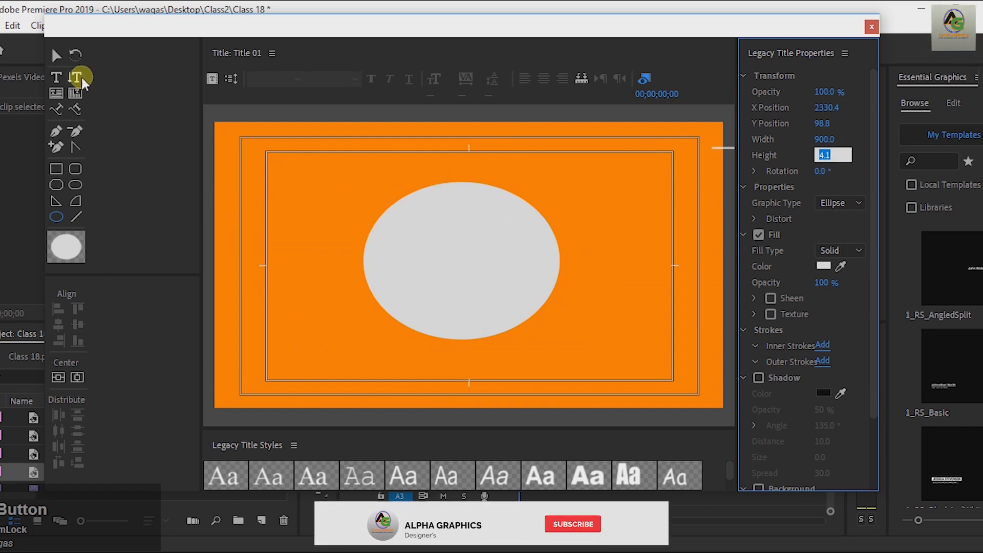
- Set the large ellipse's width and height to 900 and move it to about X 932.0, Y 529.3
{"action": "left_click", "coordinate": [57, 55]}
{"action": "left_click", "coordinate": [428, 236]}
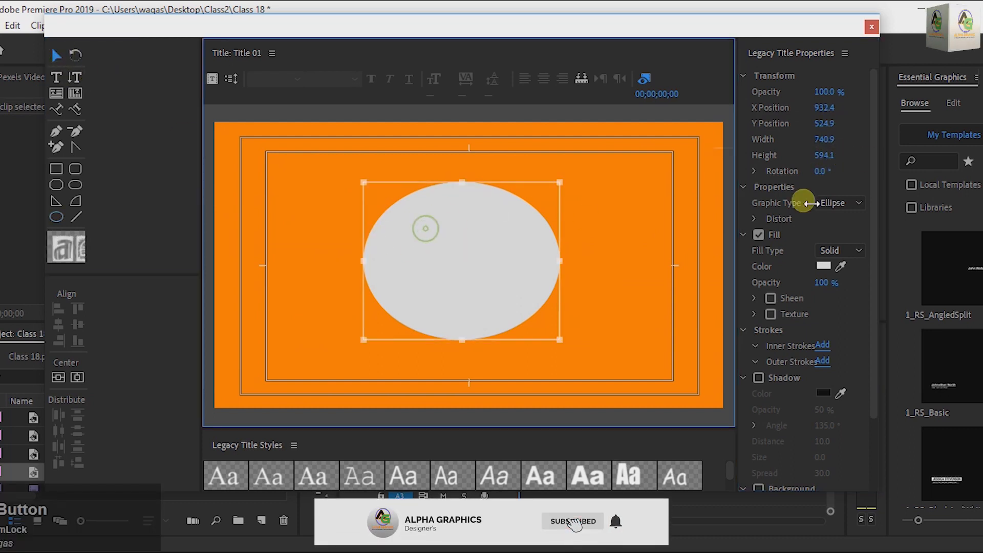
{"action": "left_click", "coordinate": [824, 141]}
{"action": "type", "text": "900"}
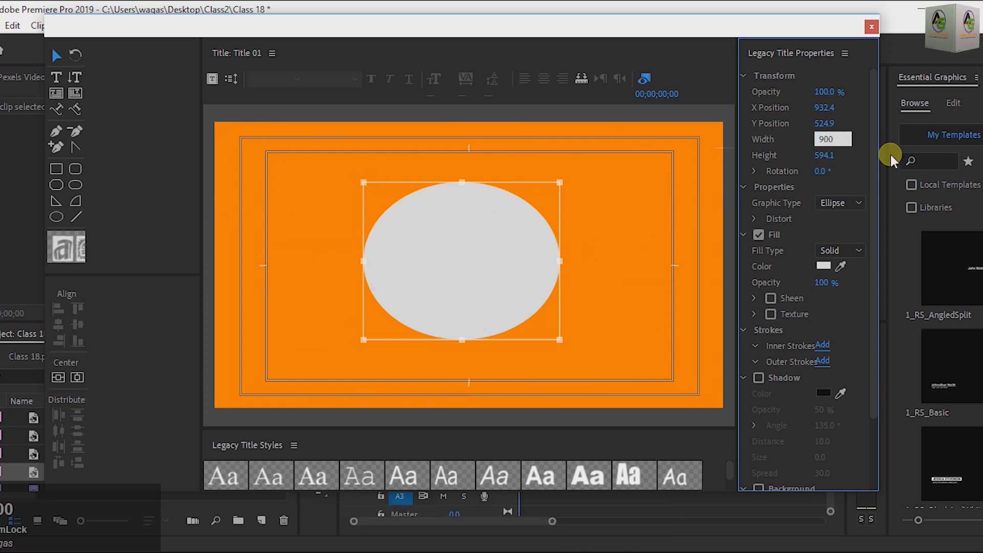
{"action": "key", "text": "Return"}
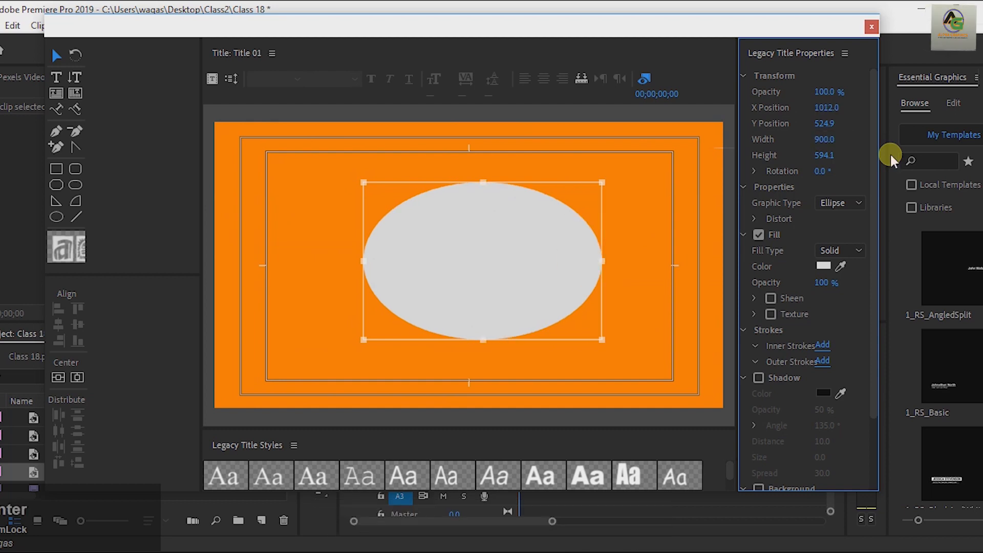
{"action": "left_click", "coordinate": [829, 156]}
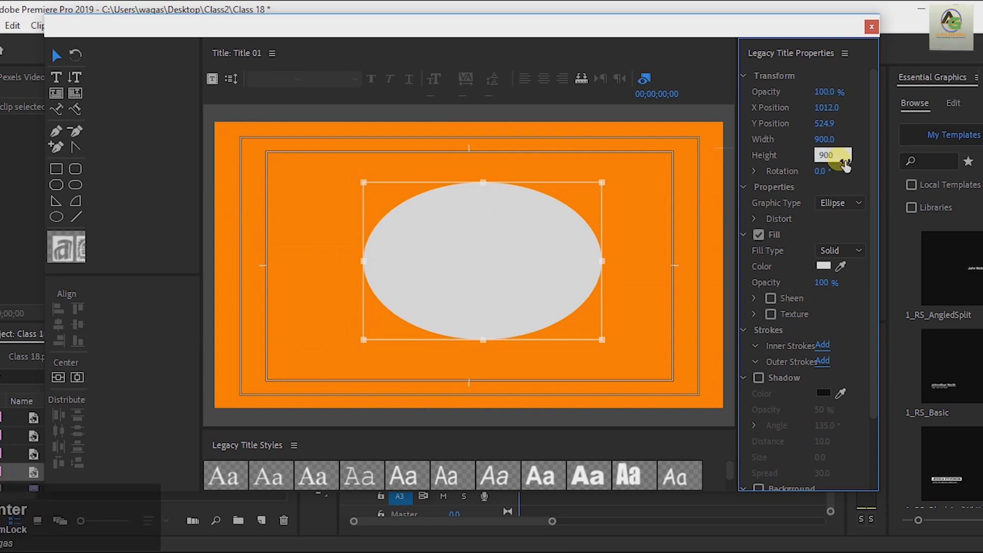
{"action": "key", "text": "Return"}
{"action": "left_click", "coordinate": [517, 238]}
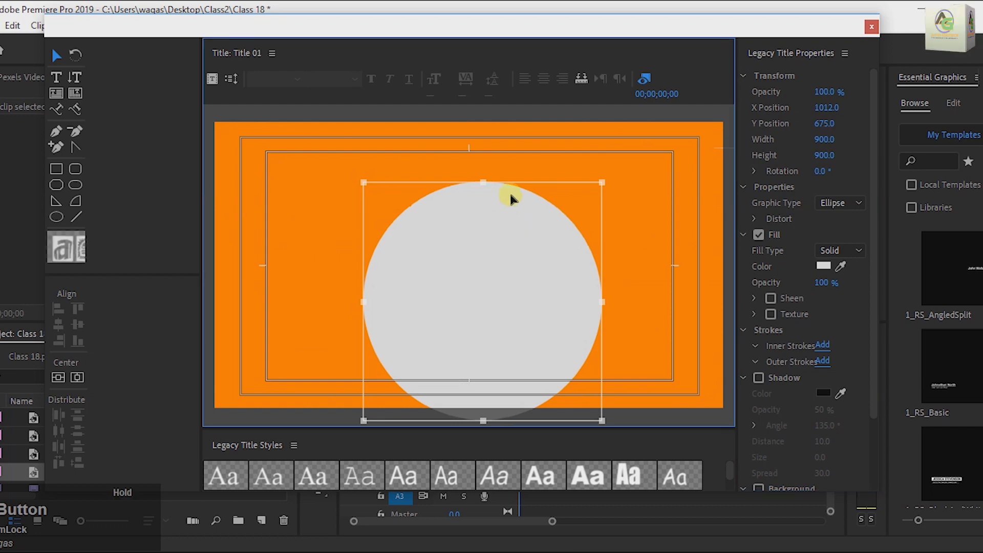
{"action": "mouse_move", "coordinate": [510, 196]}
{"action": "left_mouse_down"}
{"action": "mouse_move", "coordinate": [505, 179]}
{"action": "mouse_move", "coordinate": [496, 201]}
{"action": "left_mouse_up"}
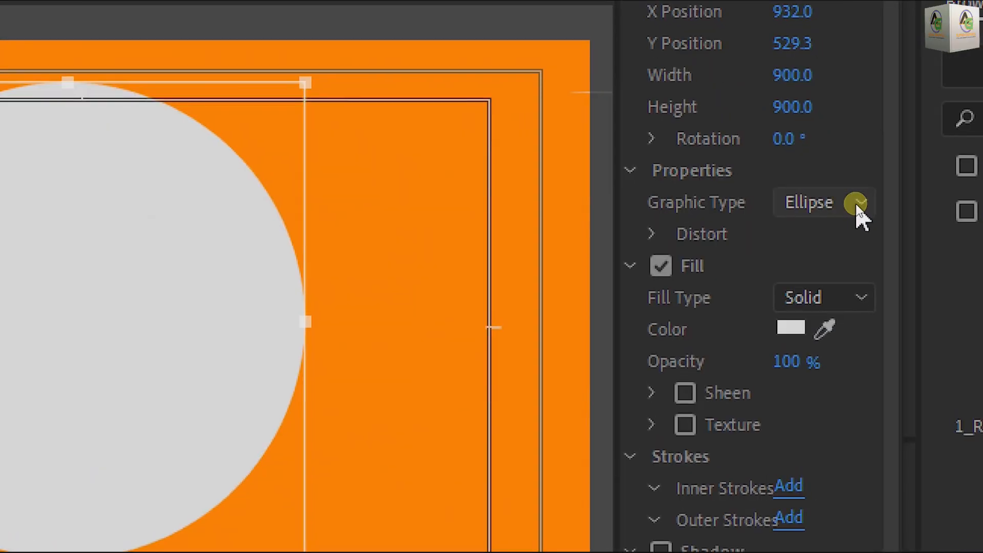
- Change the circle's graphic type to Closed Bezier
{"action": "left_click", "coordinate": [856, 204]}
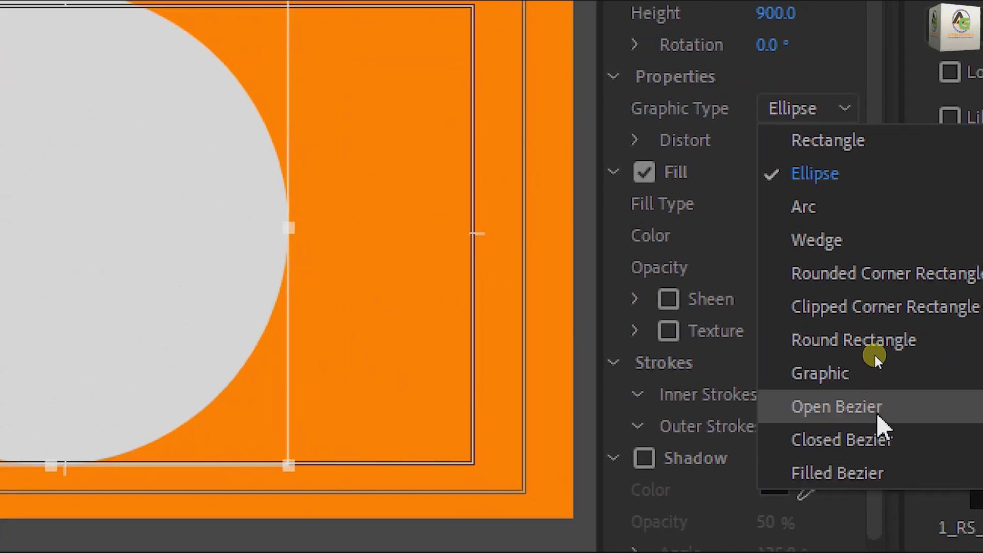
{"action": "left_click", "coordinate": [873, 439]}
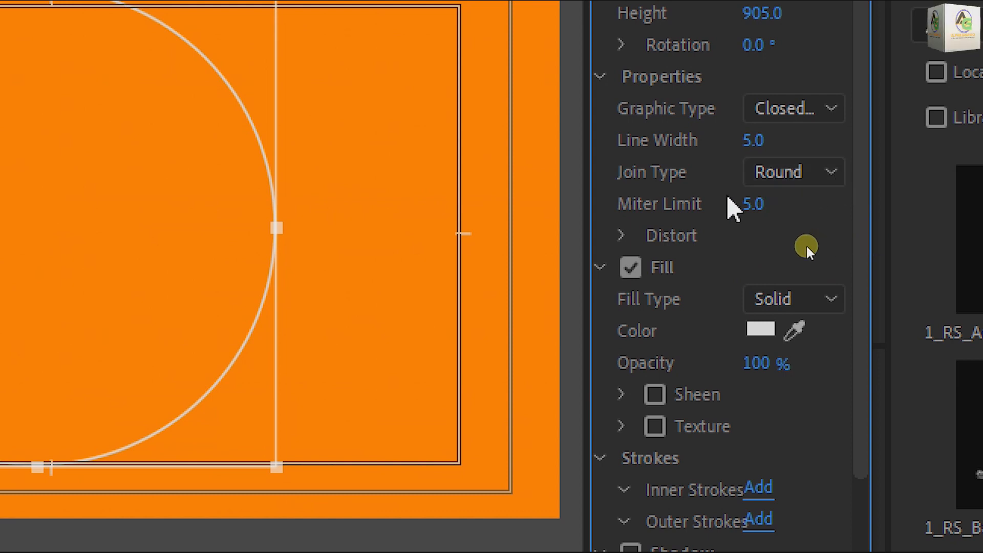
- Set the circle's fill colour to hex EF7000
{"action": "left_click", "coordinate": [760, 329]}
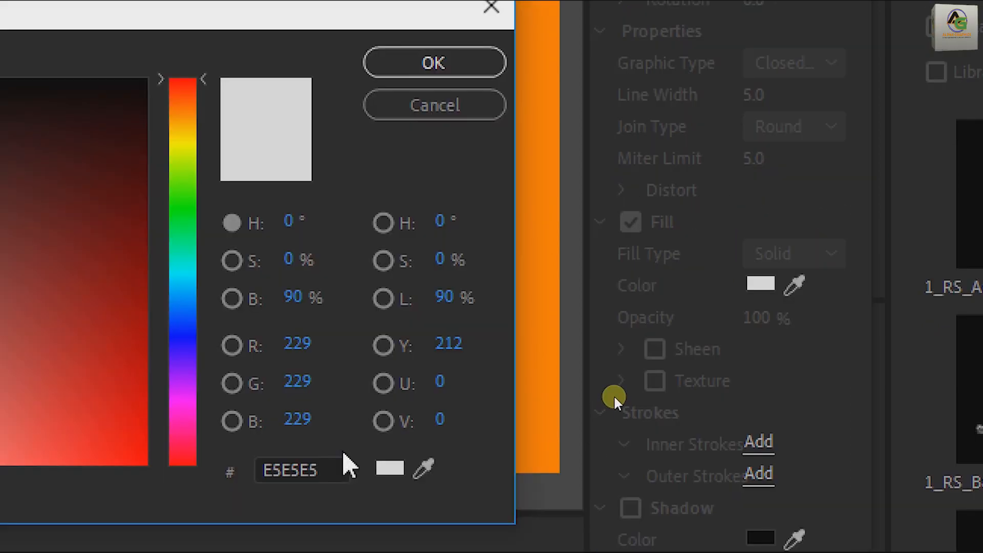
{"action": "left_click_drag", "start_coordinate": [333, 468], "coordinate": [259, 467]}
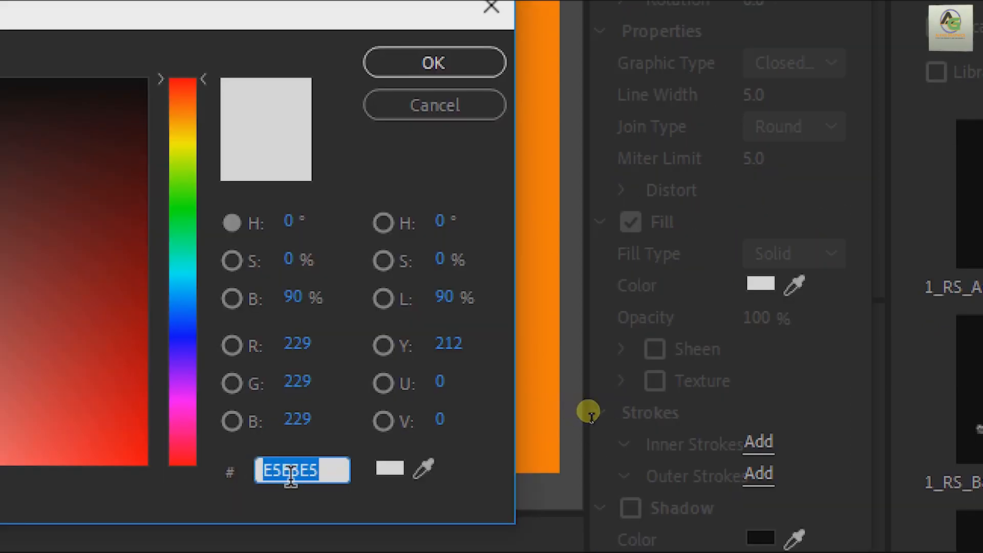
{"action": "type", "text": "ef"}
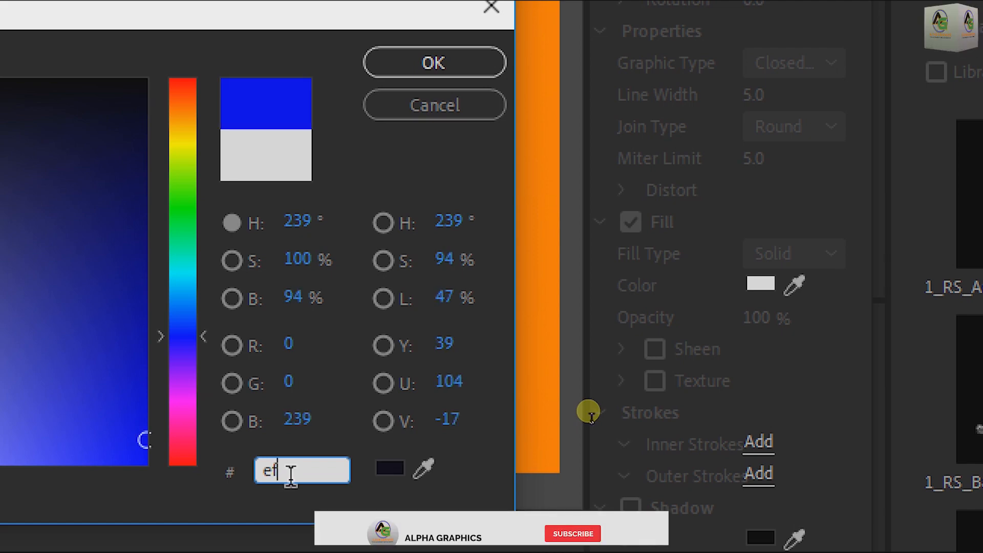
{"action": "type", "text": "7000"}
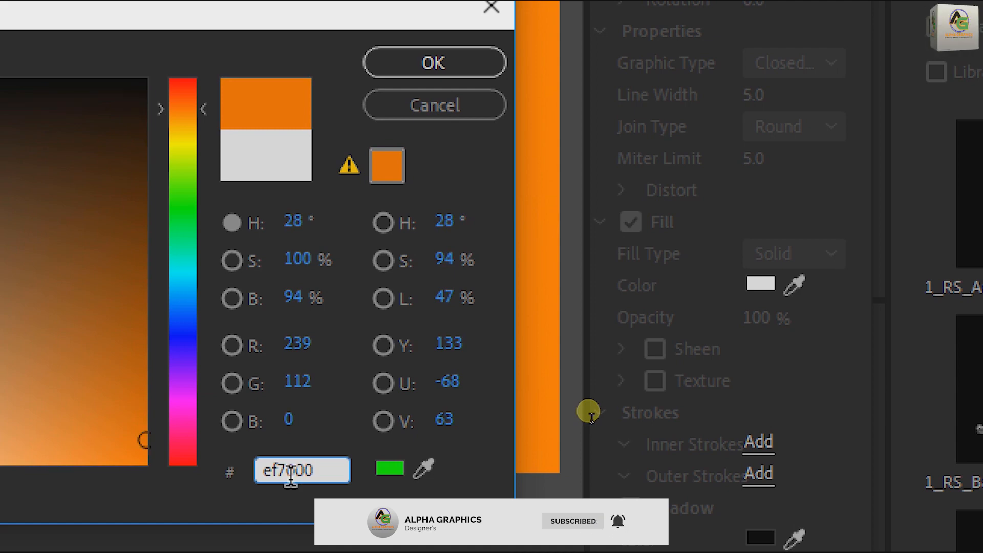
{"action": "key", "text": "Return"}
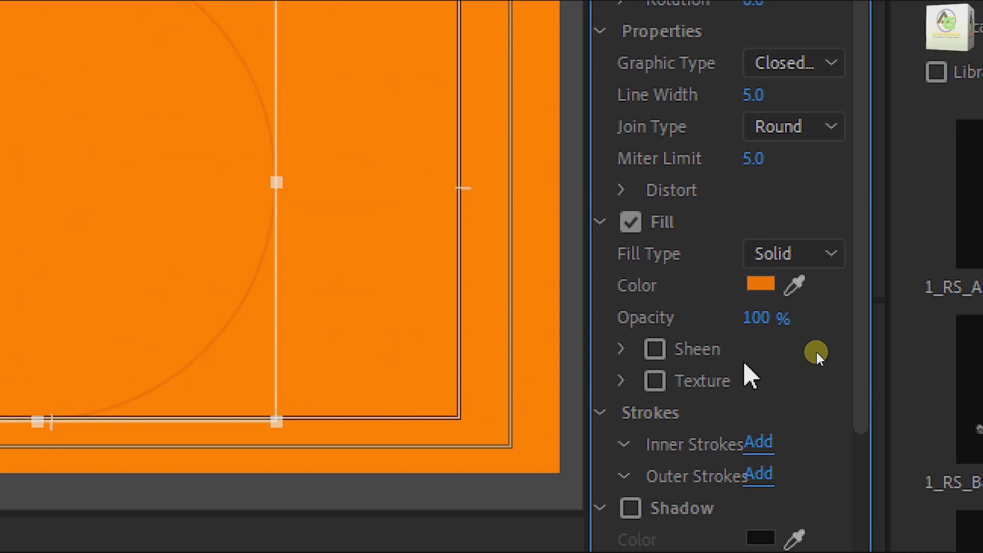
- Add an inner stroke to the circle and increase the circle's line width to 130
{"action": "left_click", "coordinate": [759, 441]}
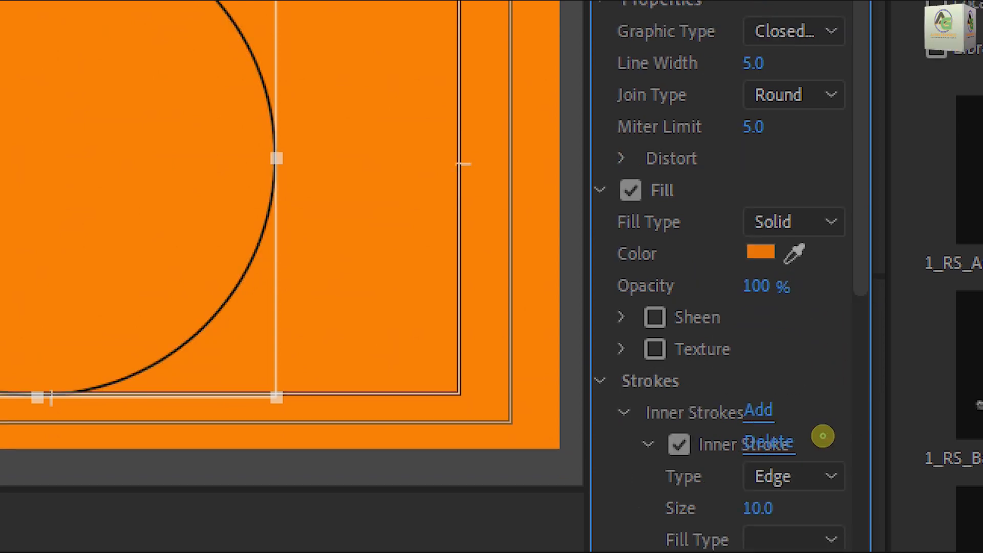
{"action": "mouse_move", "coordinate": [764, 508]}
{"action": "left_mouse_down"}
{"action": "mouse_move", "coordinate": [795, 513]}
{"action": "mouse_move", "coordinate": [773, 498]}
{"action": "mouse_move", "coordinate": [751, 505]}
{"action": "left_mouse_up"}
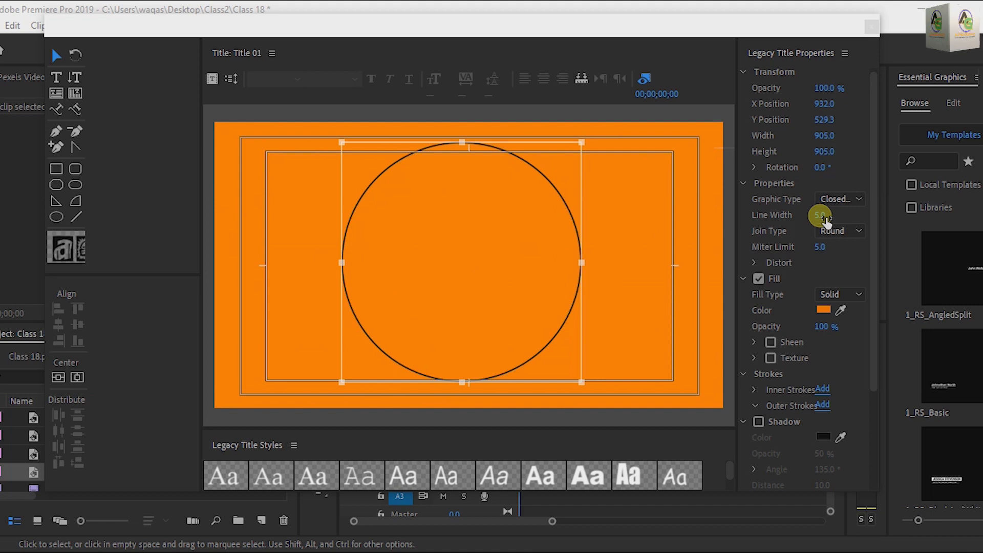
{"action": "left_click", "coordinate": [819, 215]}
{"action": "left_click_drag", "start_coordinate": [824, 215], "coordinate": [923, 225]}
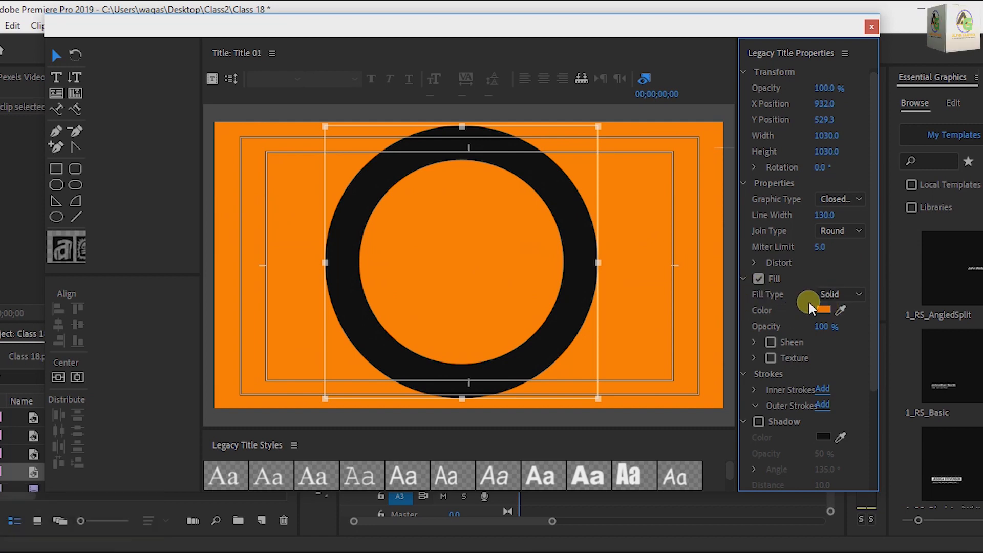
- Check the hex code of the circle's fill colour without changing it
{"action": "left_click", "coordinate": [824, 310]}
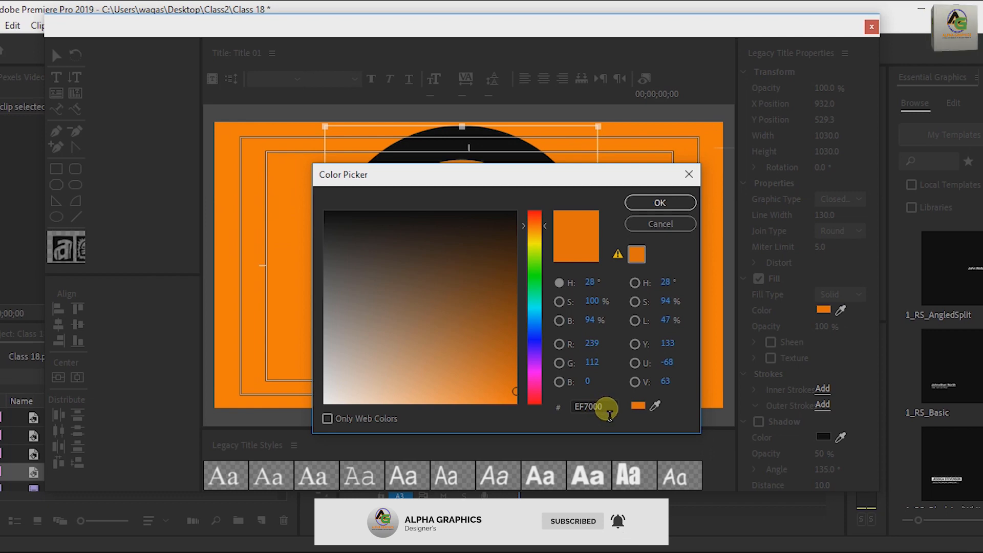
{"action": "left_click", "coordinate": [589, 406]}
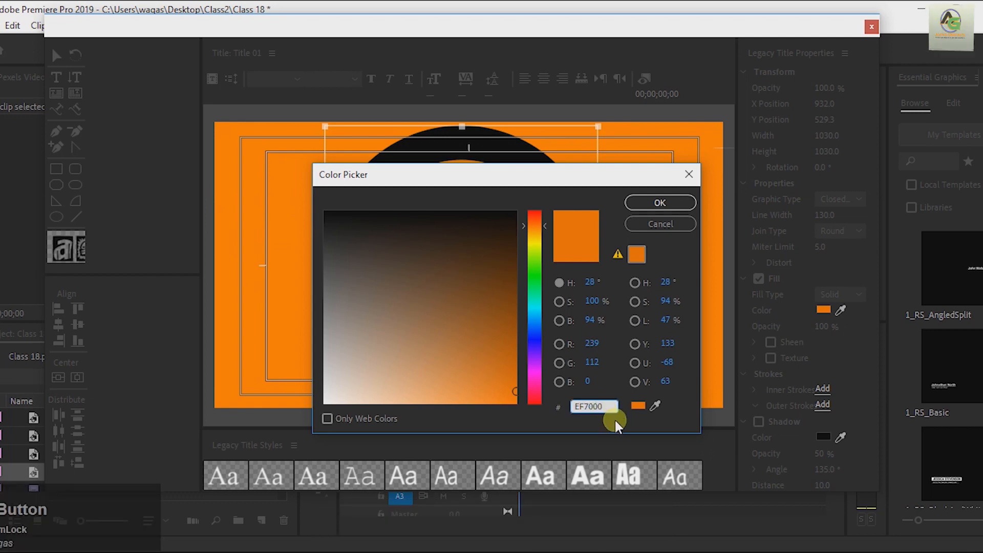
{"action": "key", "text": "Return"}
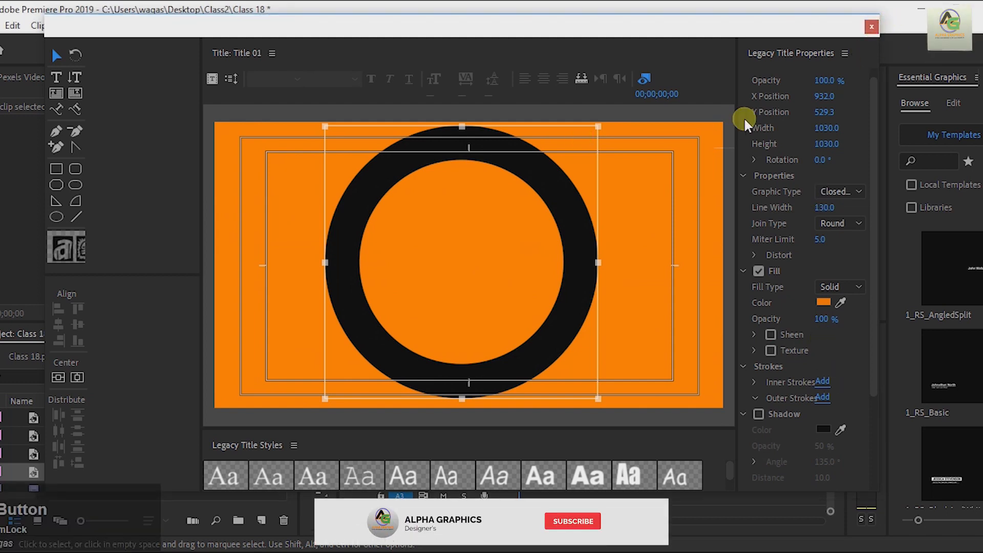
- Close the title editor and place Title 01 on track V2, spanning the full length of the orange background clip
{"action": "left_click", "coordinate": [872, 27]}
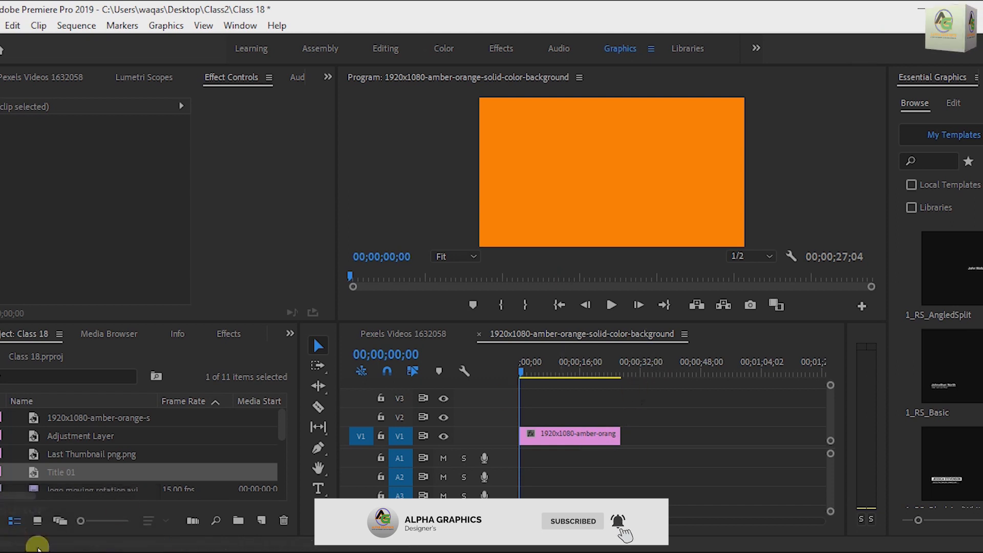
{"action": "left_click", "coordinate": [67, 475]}
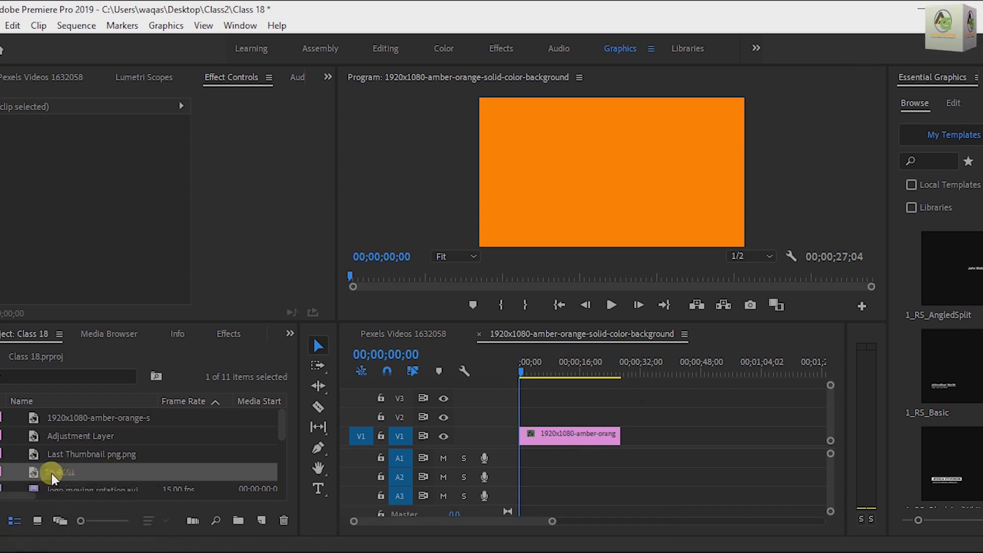
{"action": "left_click_drag", "start_coordinate": [48, 472], "coordinate": [630, 446]}
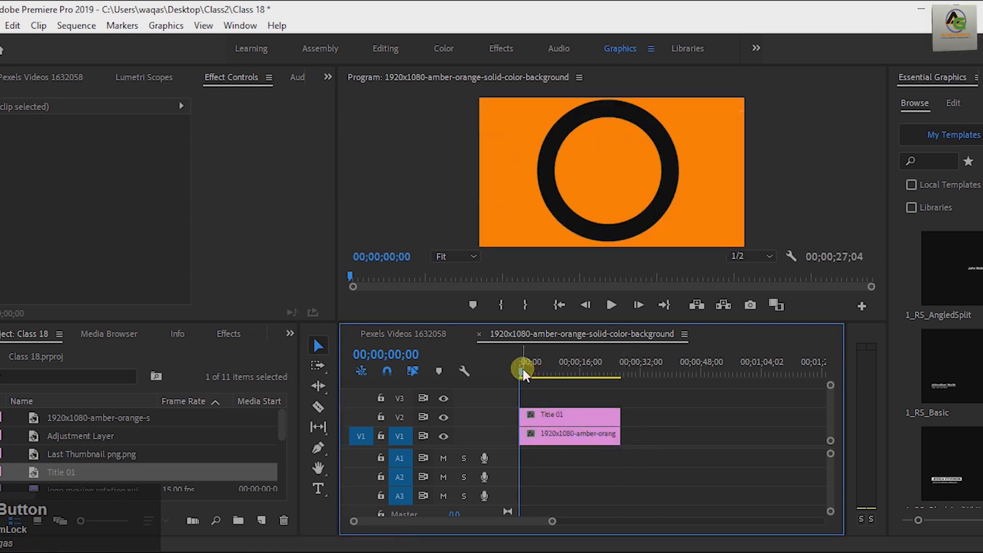
- Preview the ring over the orange background and return the playhead to the sequence start
{"action": "mouse_move", "coordinate": [523, 370]}
{"action": "left_mouse_down"}
{"action": "mouse_move", "coordinate": [534, 373]}
{"action": "mouse_move", "coordinate": [518, 375]}
{"action": "left_mouse_up"}
{"action": "left_click", "coordinate": [611, 306]}
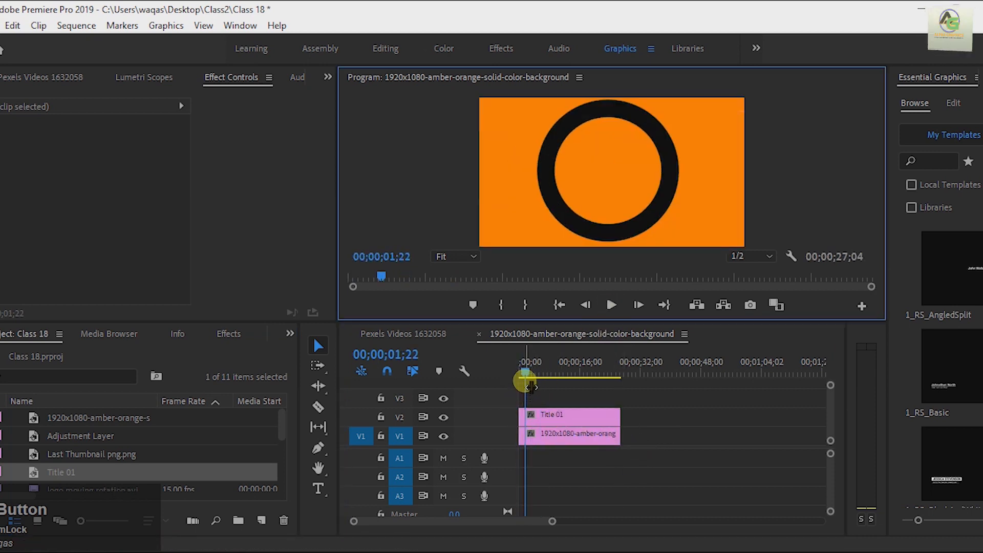
{"action": "left_click_drag", "start_coordinate": [587, 373], "coordinate": [527, 373]}
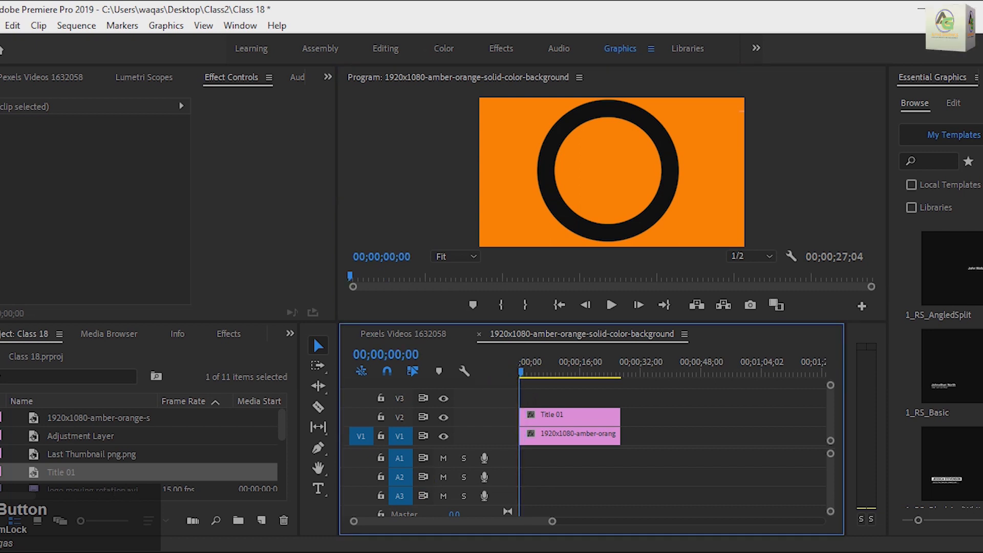
- Create a 1920 x 1080 transparent video at 29.97 fps and place it on track V3 for the full length of Title 01
{"action": "left_click", "coordinate": [261, 520]}
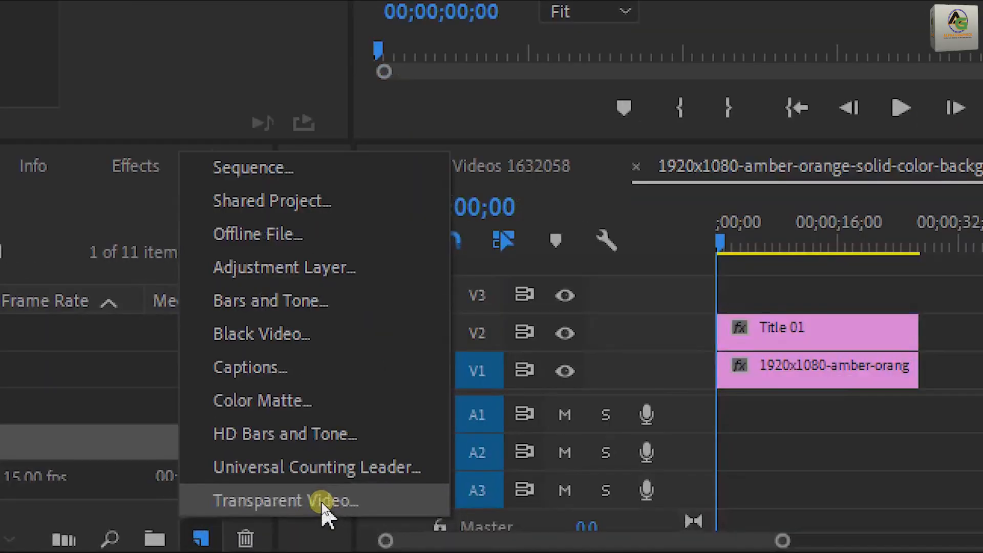
{"action": "left_click", "coordinate": [322, 505]}
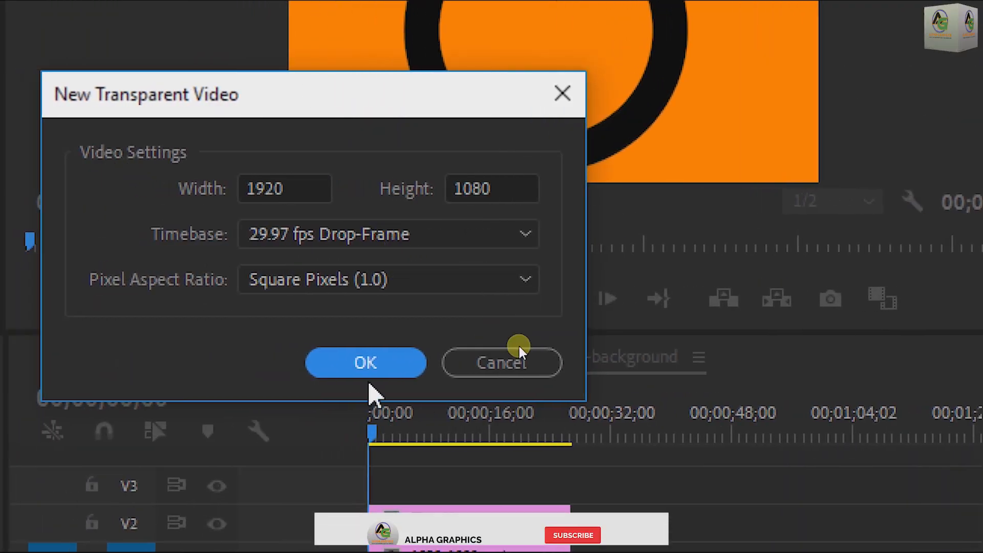
{"action": "left_click", "coordinate": [275, 363]}
{"action": "left_click_drag", "start_coordinate": [60, 472], "coordinate": [617, 417]}
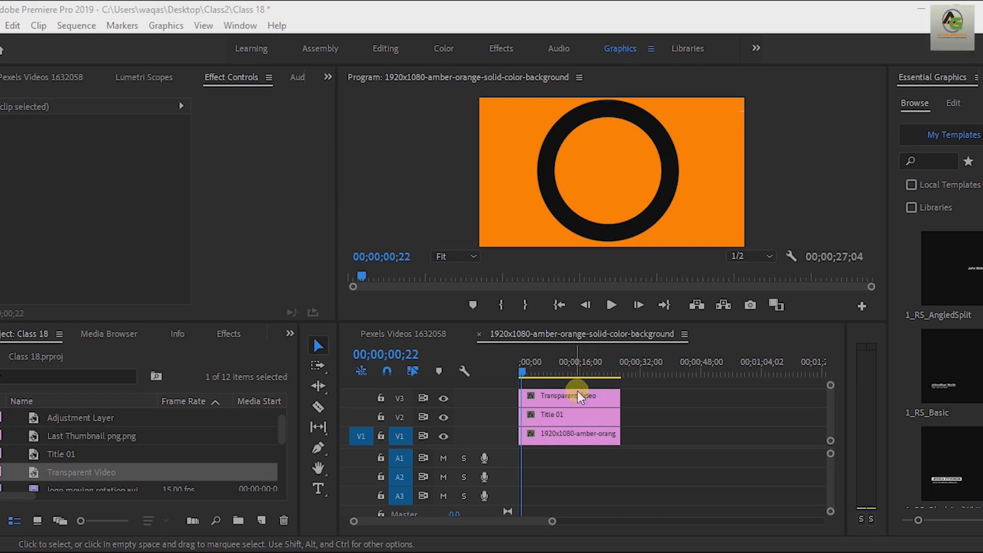
- Apply the Timecode effect to the Transparent Video clip on V3 and select that clip
{"action": "left_click", "coordinate": [291, 334]}
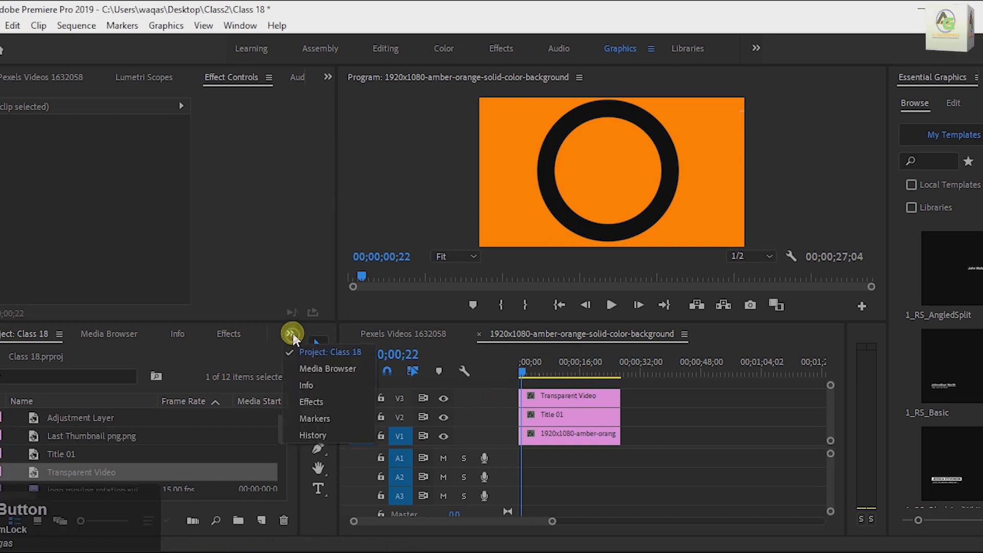
{"action": "left_click", "coordinate": [321, 401]}
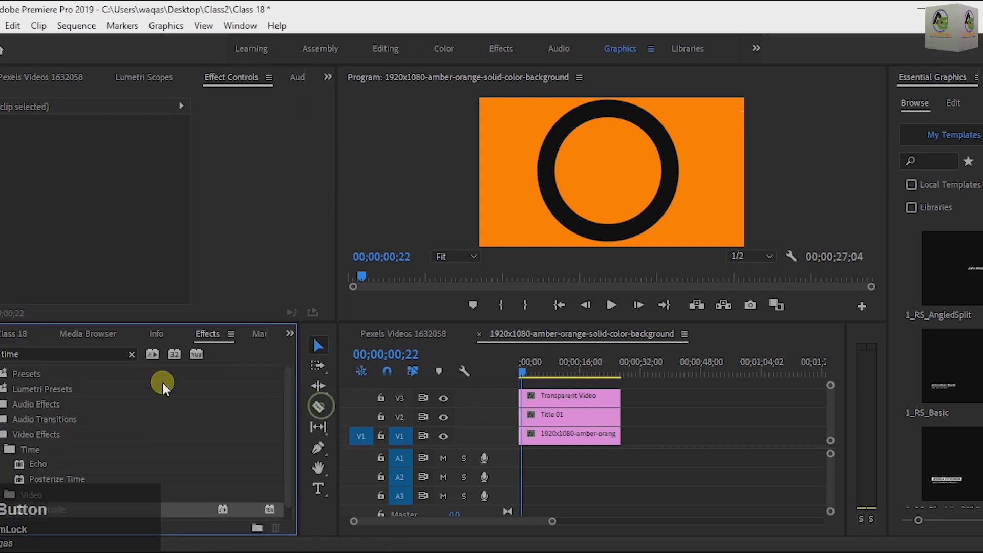
{"action": "scroll", "coordinate": [58, 500], "scroll_direction": "down", "scroll_amount": 1}
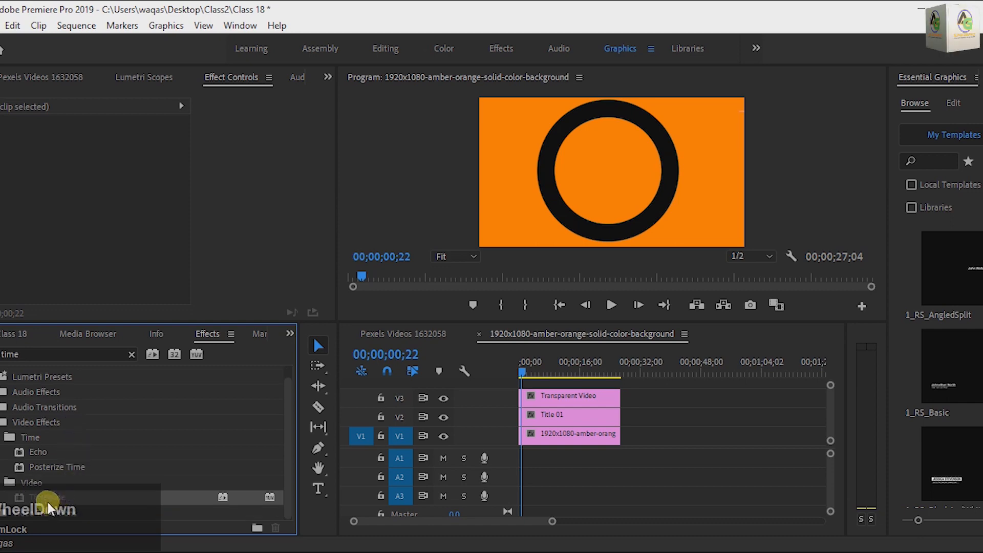
{"action": "left_click_drag", "start_coordinate": [33, 499], "coordinate": [554, 416]}
{"action": "left_click", "coordinate": [577, 391]}
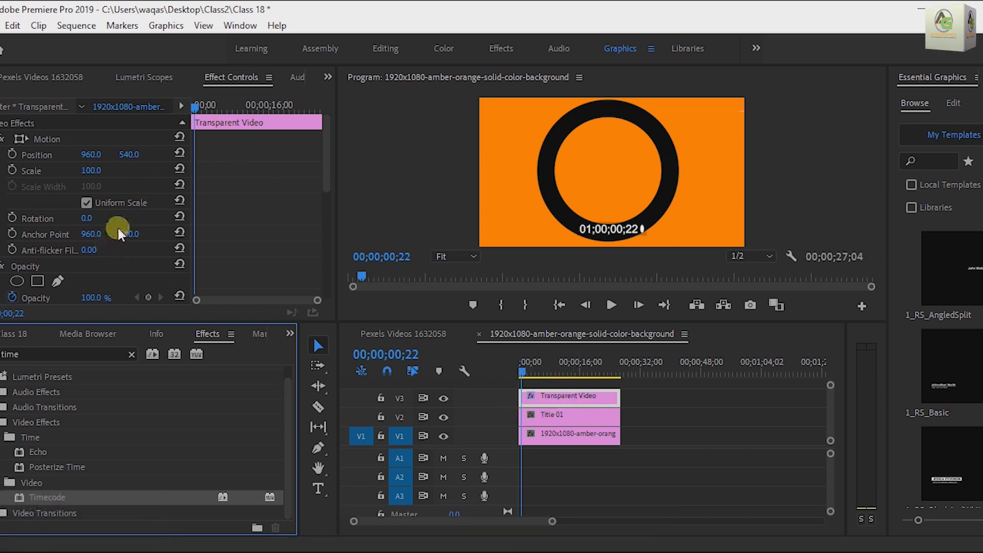
- Enlarge the timecode to about 70.5 % and set its position to 569.0, 507.4
{"action": "scroll", "coordinate": [122, 234], "scroll_direction": "down", "scroll_amount": 5}
{"action": "left_click_drag", "start_coordinate": [128, 195], "coordinate": [284, 238]}
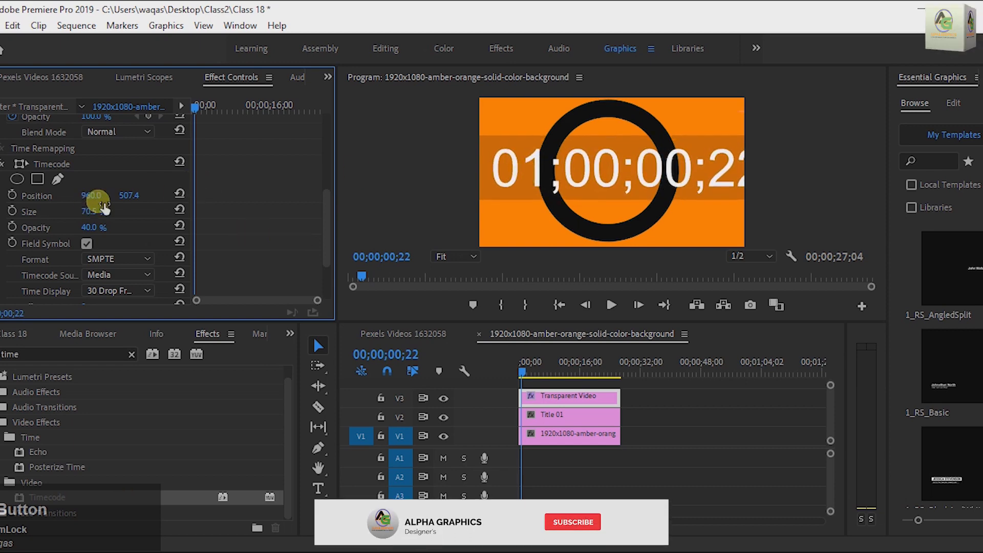
{"action": "left_click_drag", "start_coordinate": [109, 202], "coordinate": [43, 206]}
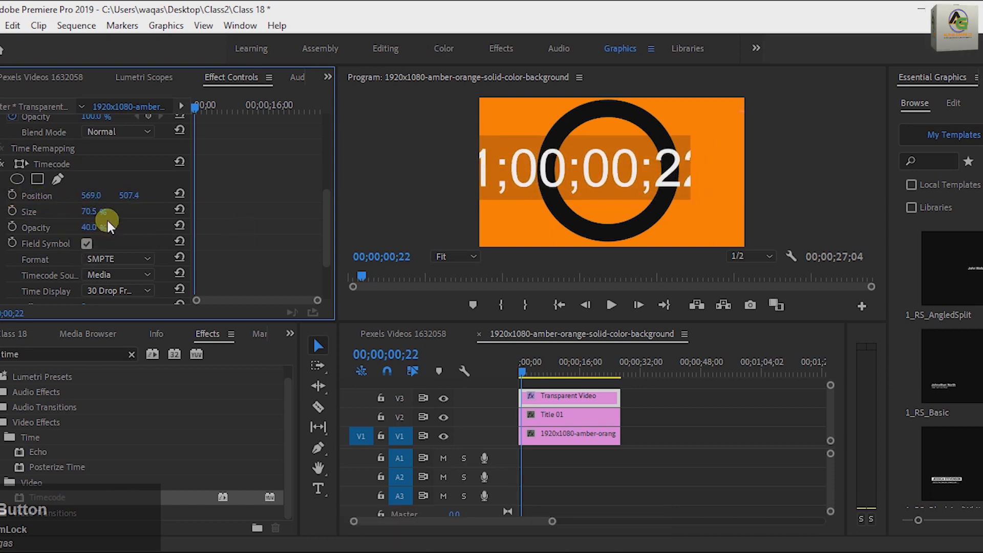
- Set the timecode's size to 70.8 % and its opacity to 0 %
{"action": "mouse_move", "coordinate": [93, 210]}
{"action": "left_mouse_down"}
{"action": "mouse_move", "coordinate": [77, 211]}
{"action": "mouse_move", "coordinate": [89, 210]}
{"action": "left_mouse_up"}
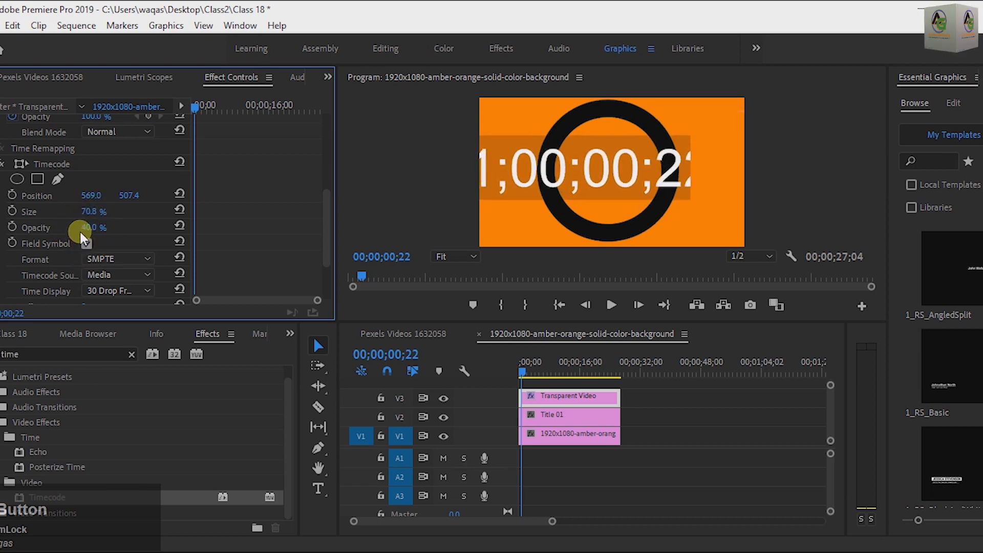
{"action": "mouse_move", "coordinate": [90, 227]}
{"action": "left_mouse_down"}
{"action": "mouse_move", "coordinate": [110, 226]}
{"action": "mouse_move", "coordinate": [82, 230]}
{"action": "left_mouse_up"}
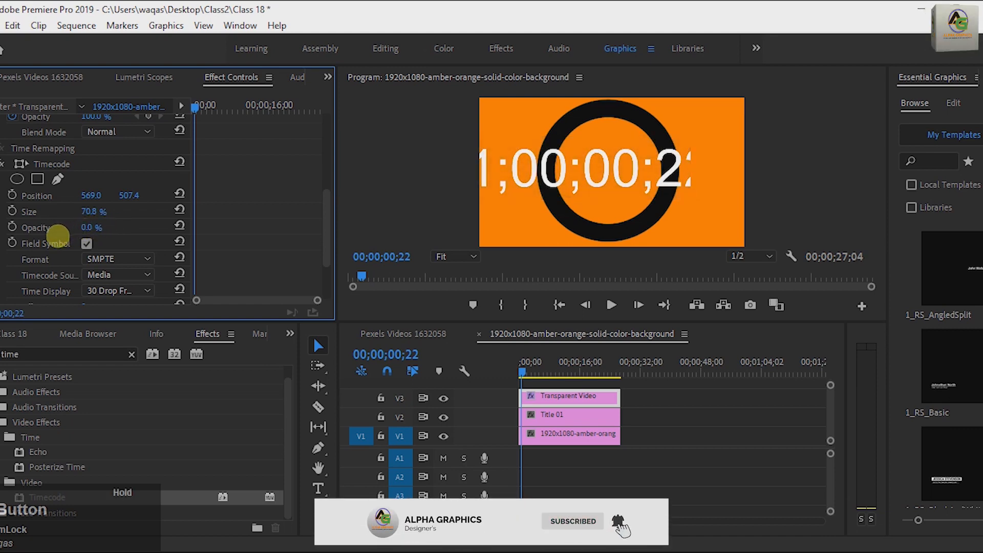
{"action": "scroll", "coordinate": [208, 234], "scroll_direction": "down", "scroll_amount": 3}
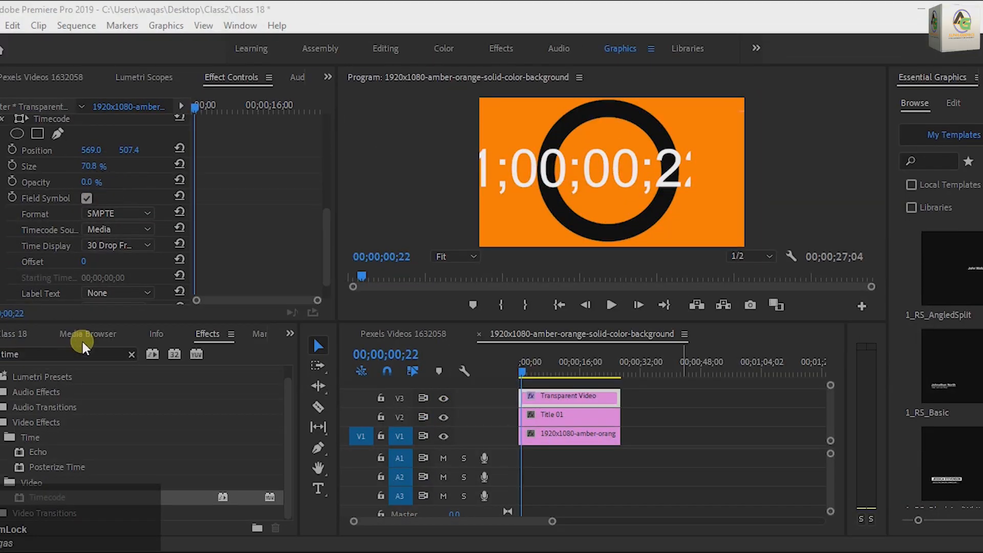
- Find the Crop effect by searching for "crop" and apply it to the Transparent Video clip
{"action": "left_click", "coordinate": [131, 355]}
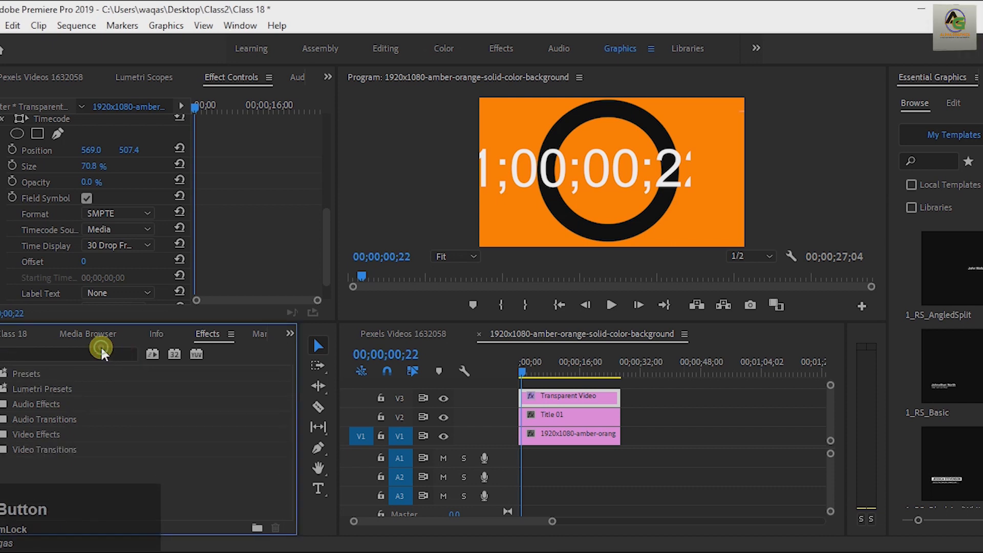
{"action": "left_click", "coordinate": [101, 350]}
{"action": "type", "text": "c"}
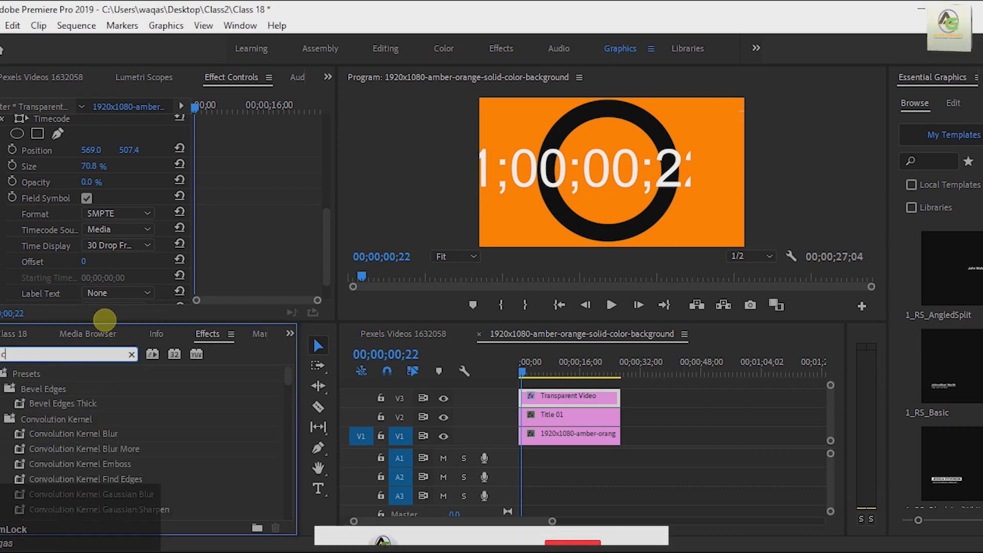
{"action": "type", "text": "rop"}
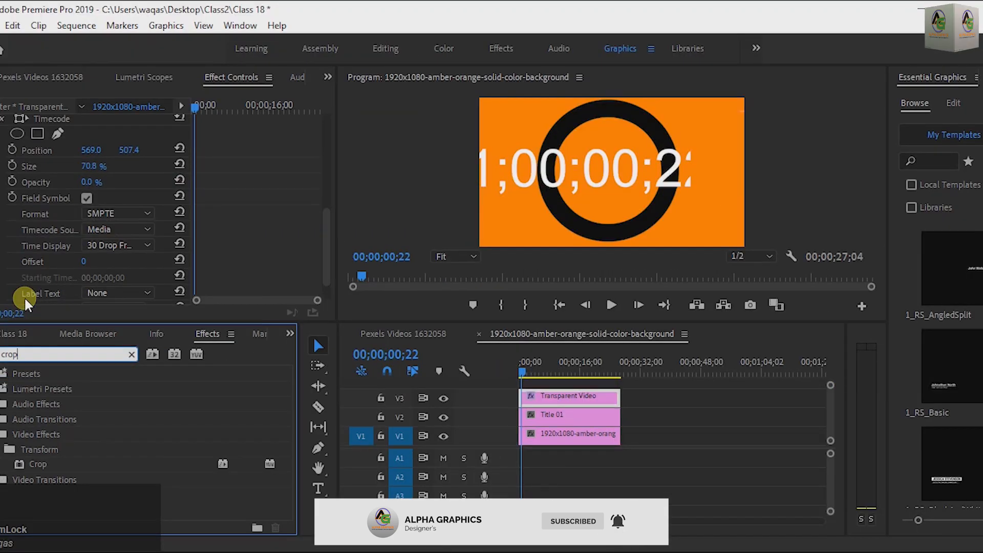
{"action": "left_click_drag", "start_coordinate": [177, 511], "coordinate": [193, 536]}
{"action": "left_click_drag", "start_coordinate": [84, 476], "coordinate": [548, 402]}
- Crop the Transparent Video clip 38 % from the left and 36 % from the right to isolate the seconds digits inside the ring
{"action": "scroll", "coordinate": [220, 192], "scroll_direction": "down", "scroll_amount": 4}
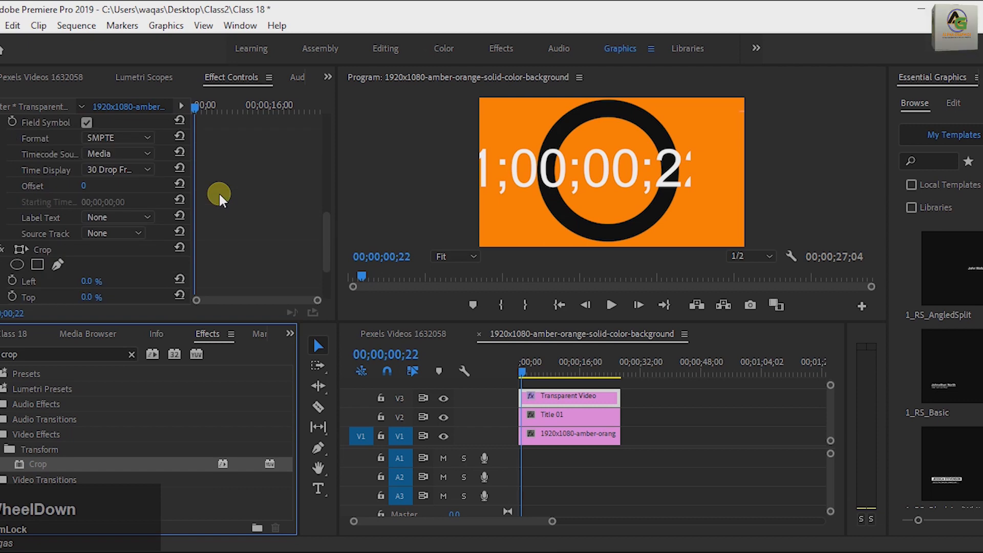
{"action": "scroll", "coordinate": [211, 208], "scroll_direction": "down", "scroll_amount": 3}
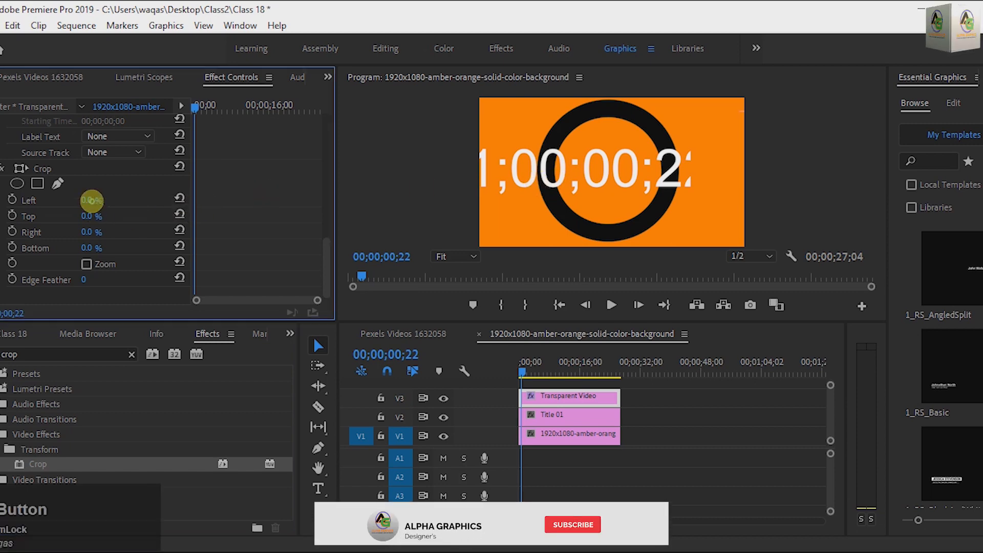
{"action": "left_click_drag", "start_coordinate": [95, 203], "coordinate": [135, 216]}
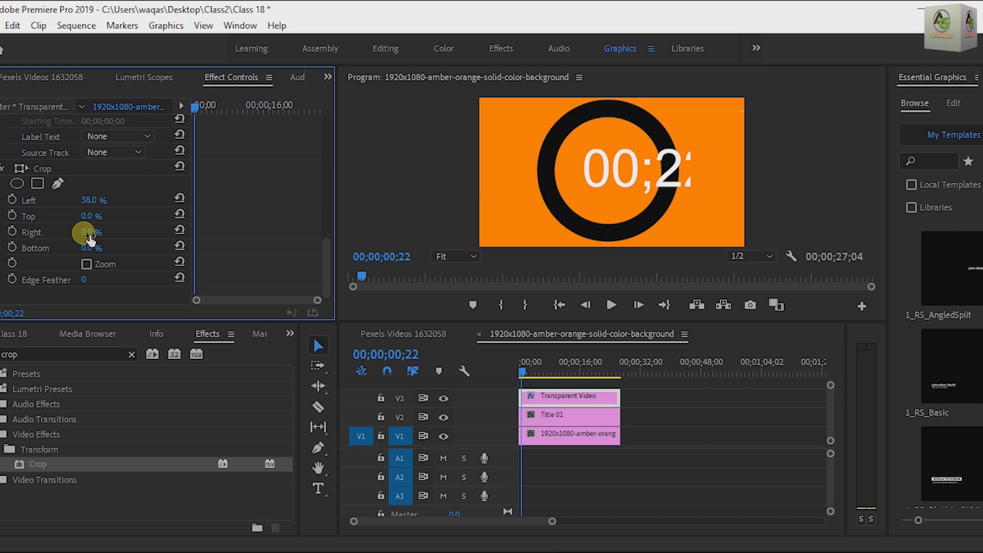
{"action": "left_click_drag", "start_coordinate": [88, 235], "coordinate": [95, 234]}
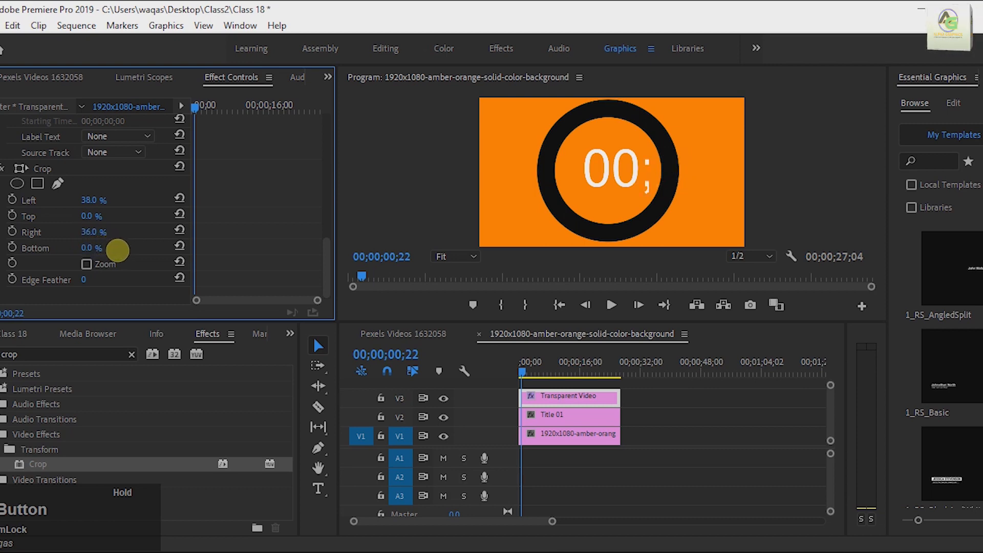
- Set the Transparent Video clip's right crop to 38 % and its horizontal position to 939.0 to centre the digits in the ring
{"action": "left_click_drag", "start_coordinate": [118, 251], "coordinate": [121, 251]}
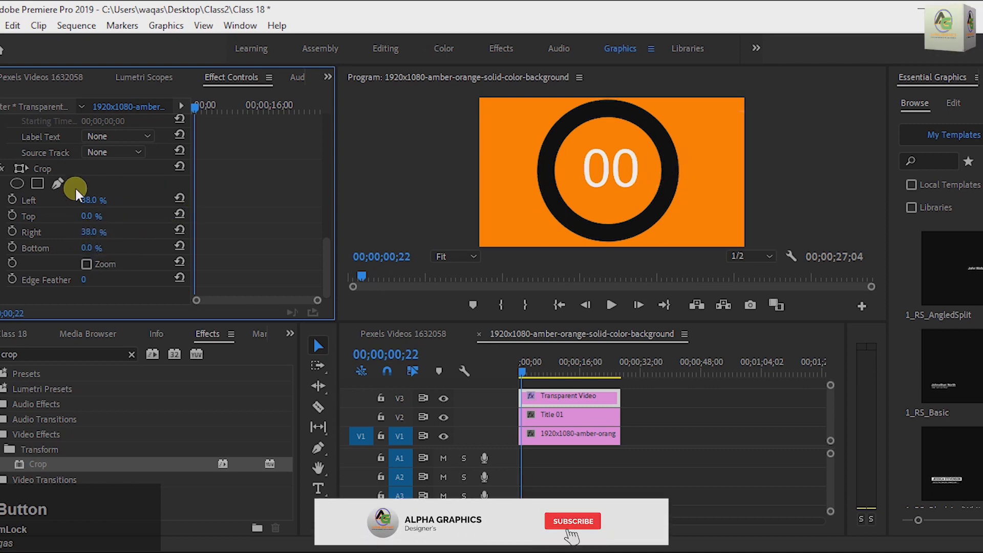
{"action": "scroll", "coordinate": [123, 208], "scroll_direction": "up", "scroll_amount": 8}
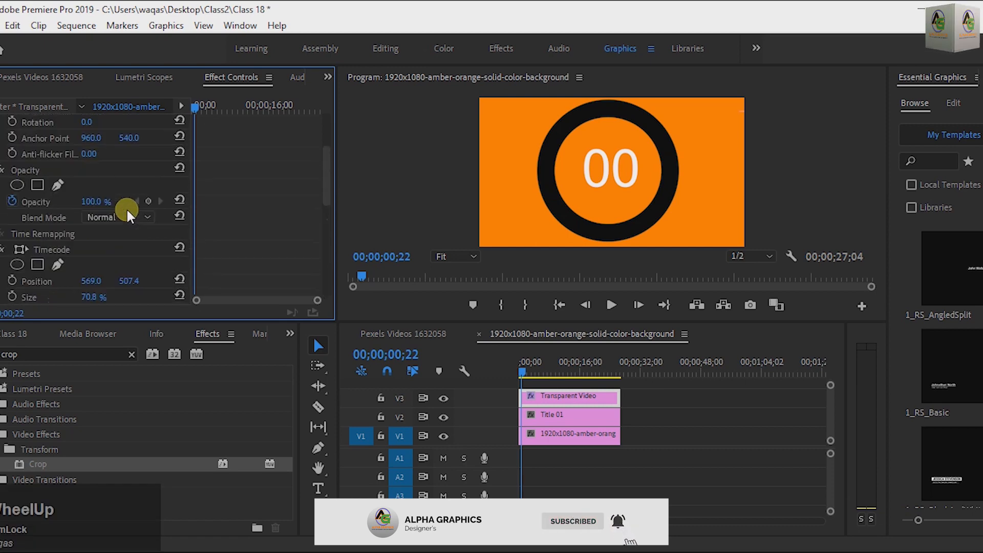
{"action": "scroll", "coordinate": [95, 183], "scroll_direction": "up", "scroll_amount": 6}
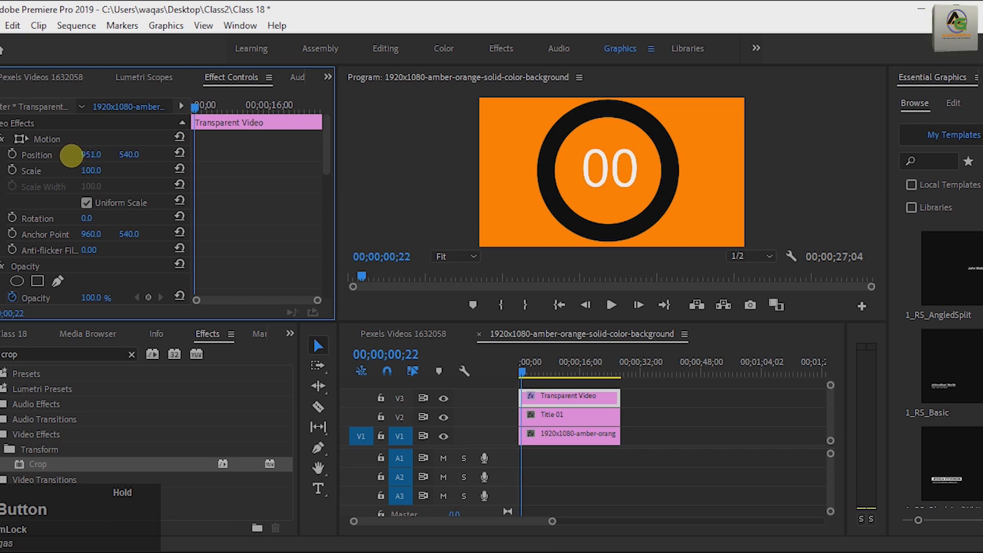
{"action": "left_click_drag", "start_coordinate": [63, 157], "coordinate": [64, 157]}
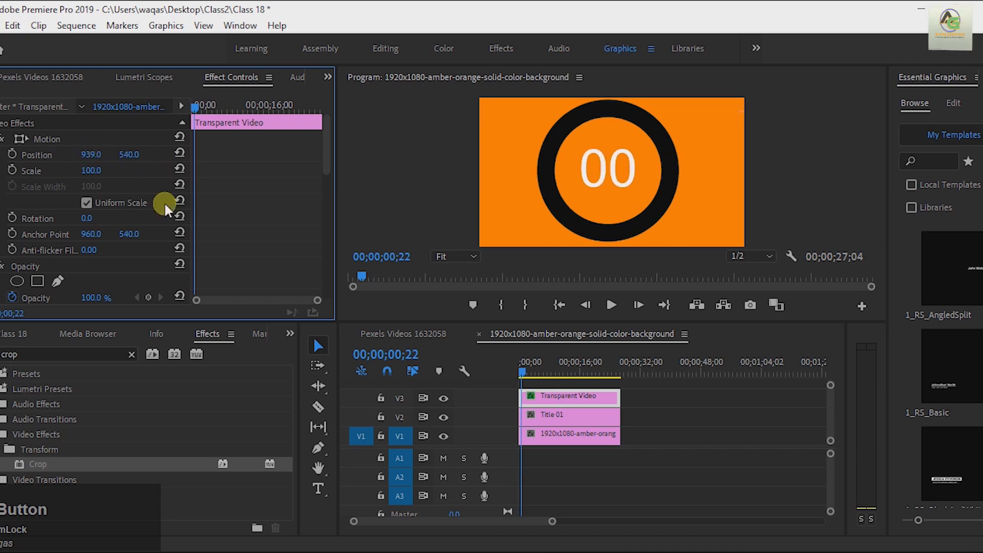
{"action": "left_click", "coordinate": [607, 305]}
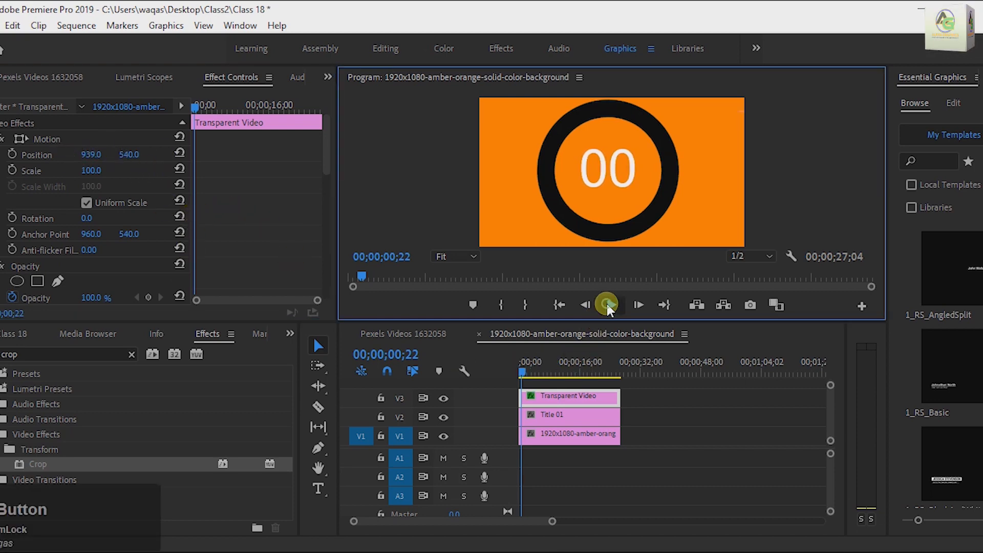
{"action": "left_click", "coordinate": [729, 430]}
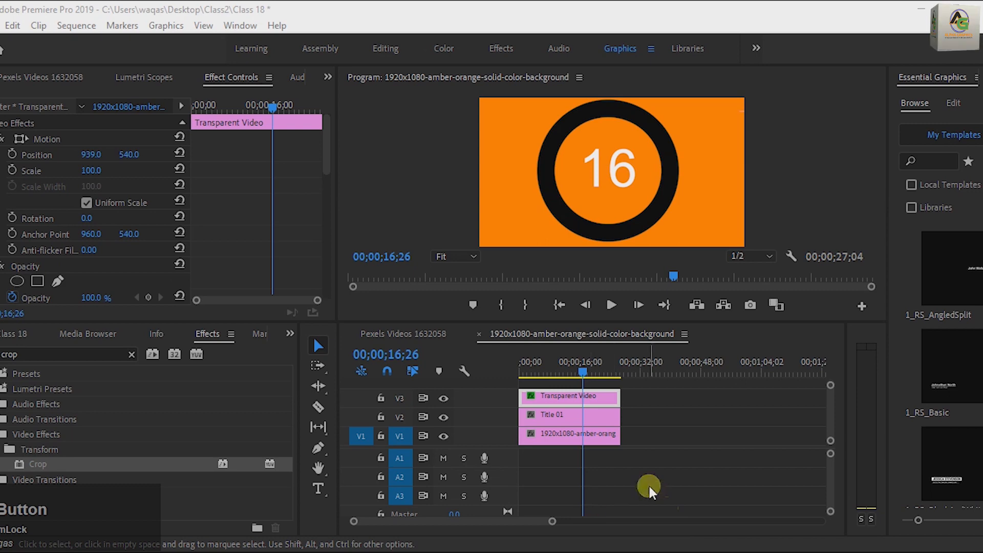
- Nest the Transparent Video clip as Nested Sequence 02
{"action": "right_click", "coordinate": [557, 395]}
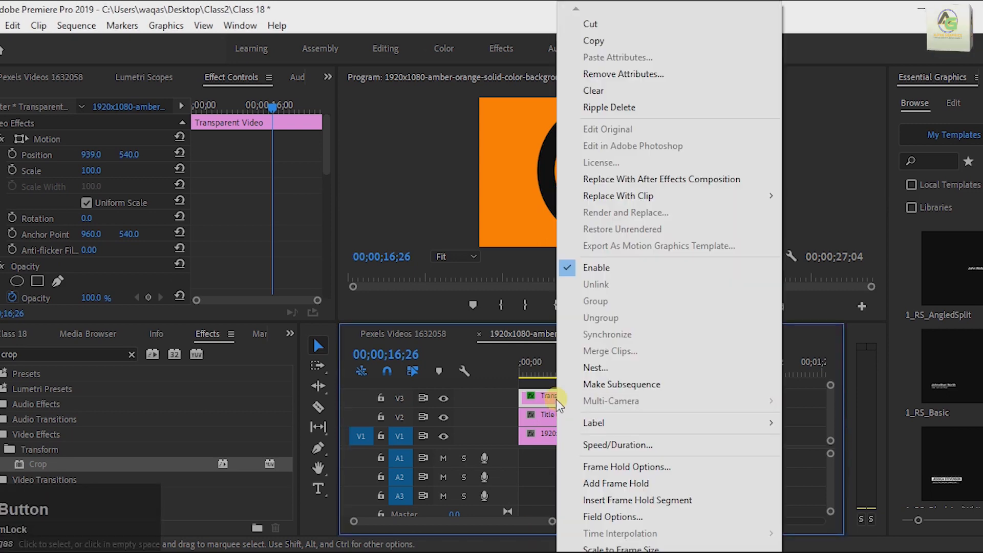
{"action": "left_click", "coordinate": [617, 367]}
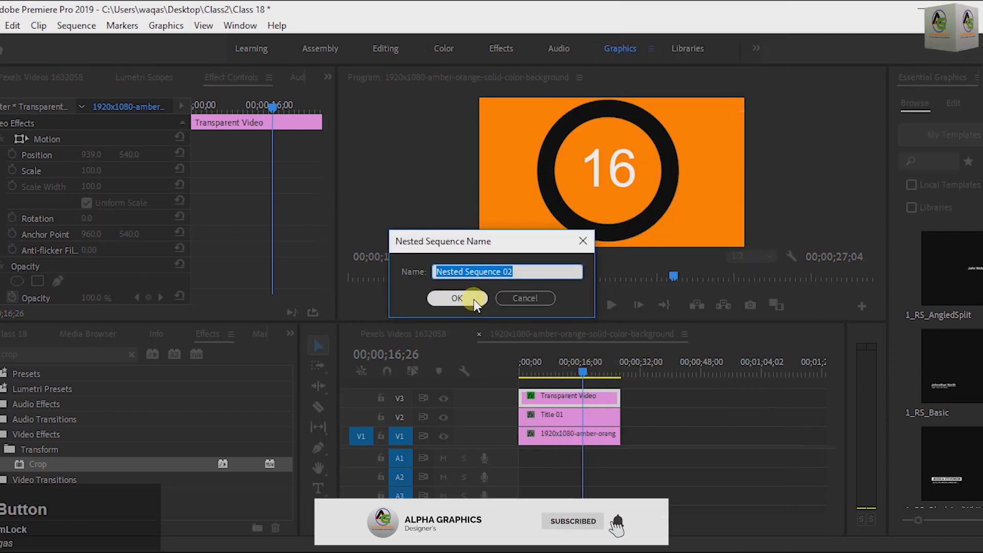
{"action": "left_click", "coordinate": [472, 297]}
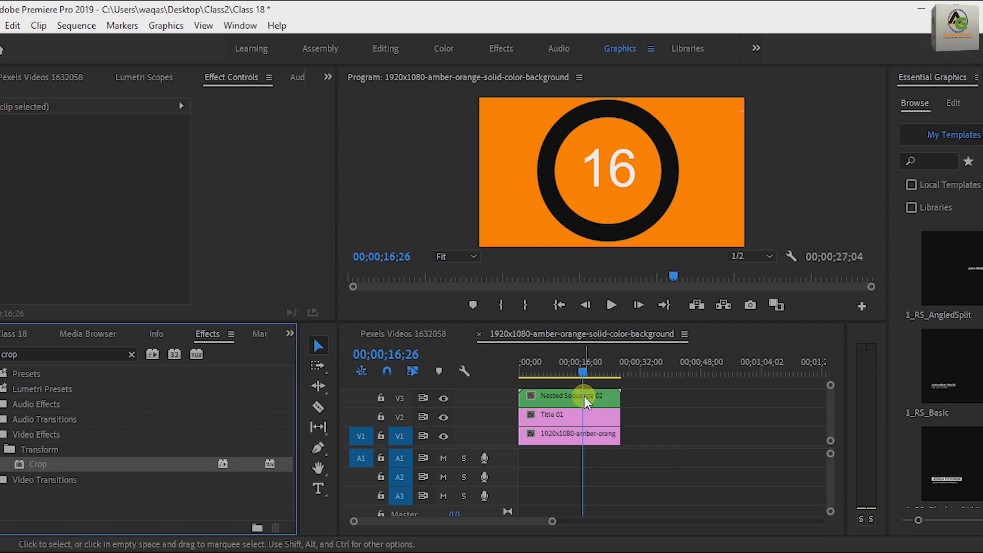
- Reverse the speed of the nested sequence at 100 % and play the countdown from the start
{"action": "left_click", "coordinate": [598, 398]}
{"action": "right_click", "coordinate": [598, 398]}
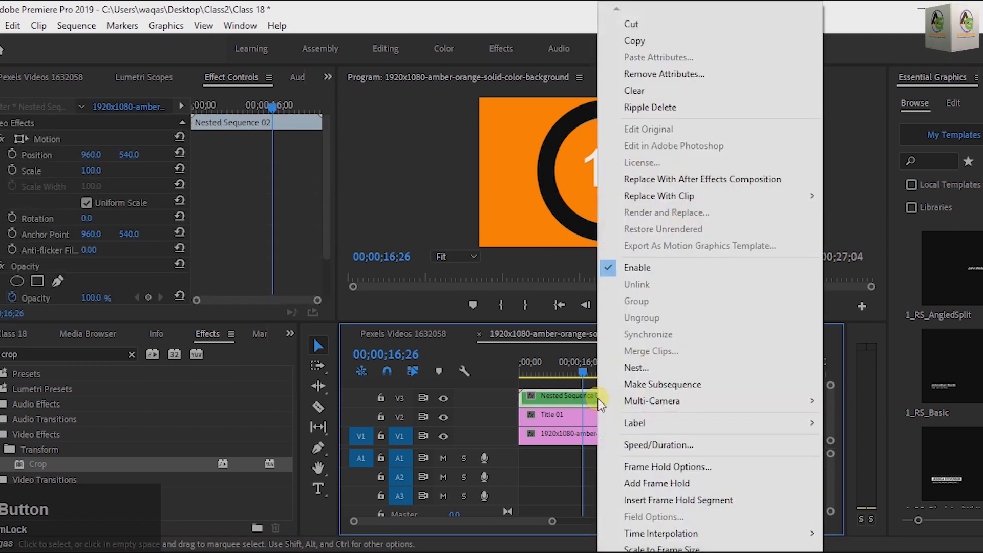
{"action": "left_click", "coordinate": [656, 445]}
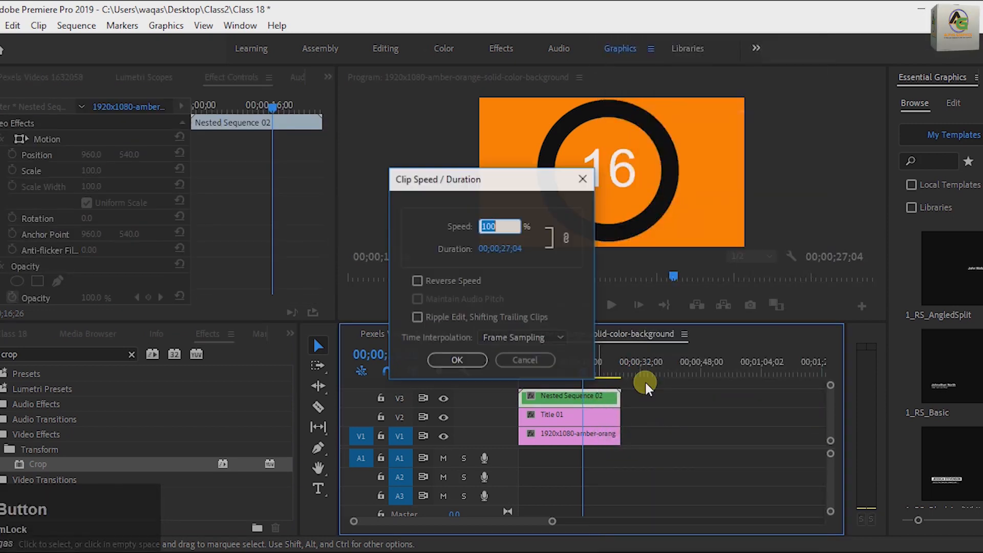
{"action": "left_click", "coordinate": [439, 281]}
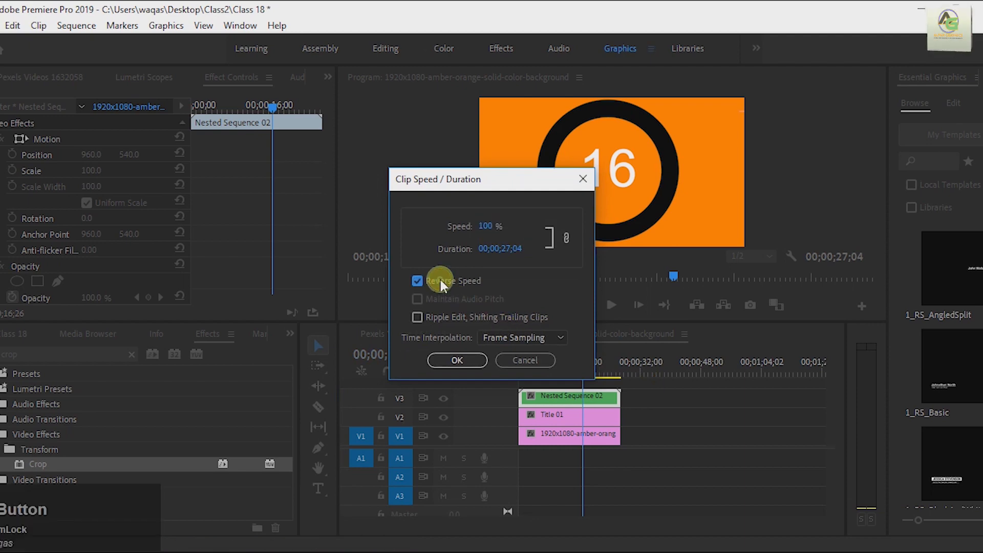
{"action": "left_click", "coordinate": [456, 361]}
{"action": "left_click_drag", "start_coordinate": [585, 367], "coordinate": [512, 373]}
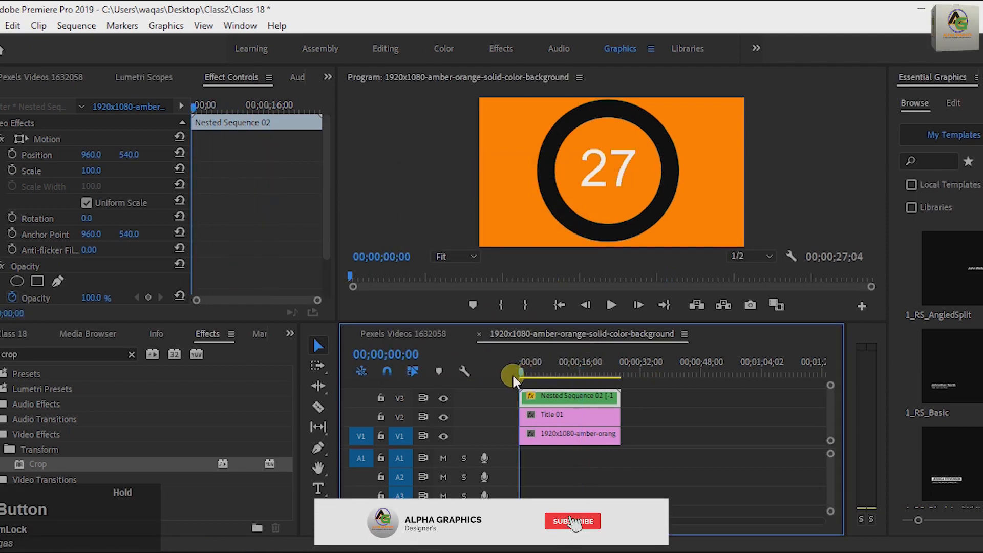
{"action": "key", "text": "space"}
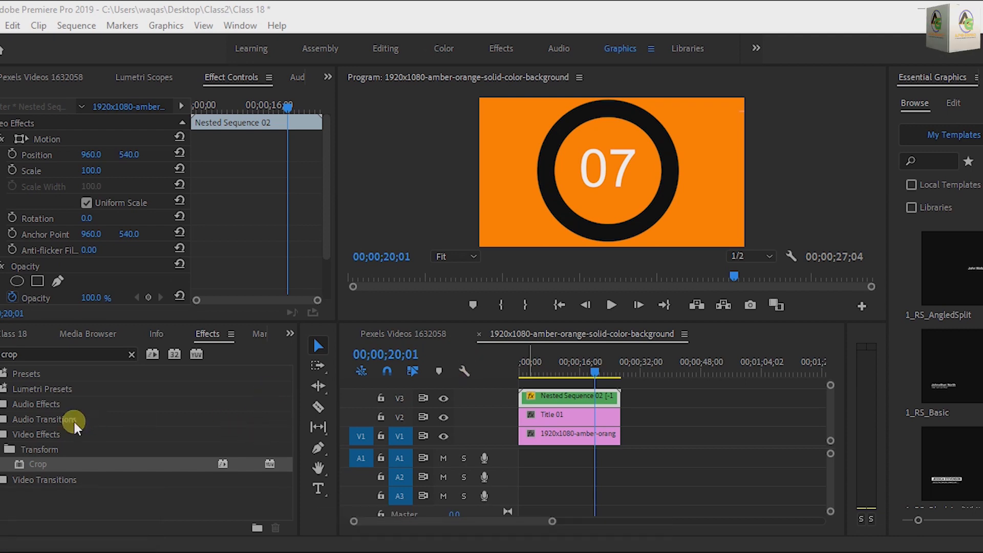
- Find the Clock Wipe transition by searching for "clo" and apply it to the end of the Title 01 clip
{"action": "left_click", "coordinate": [81, 354]}
{"action": "key", "text": "BackSpace"}
{"action": "key", "text": "BackSpace"}
{"action": "key", "text": "BackSpace"}
{"action": "key", "text": "BackSpace"}
{"action": "type", "text": "clo"}
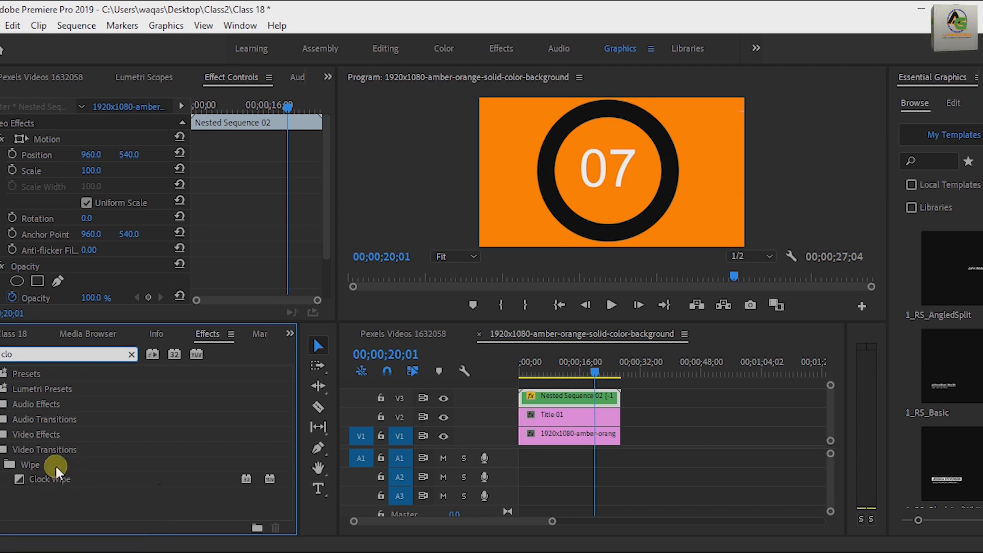
{"action": "left_click_drag", "start_coordinate": [61, 476], "coordinate": [608, 414]}
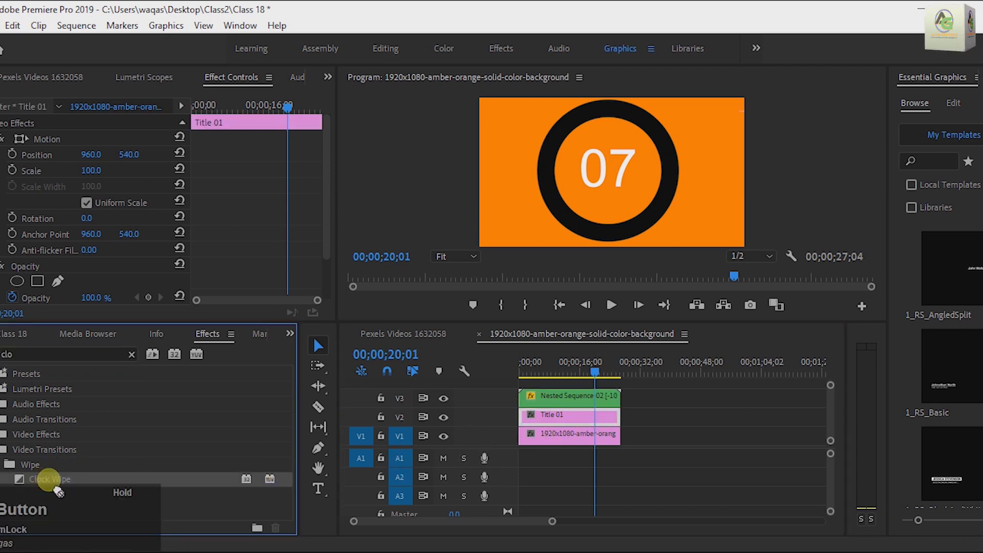
{"action": "left_click_drag", "start_coordinate": [48, 481], "coordinate": [608, 414]}
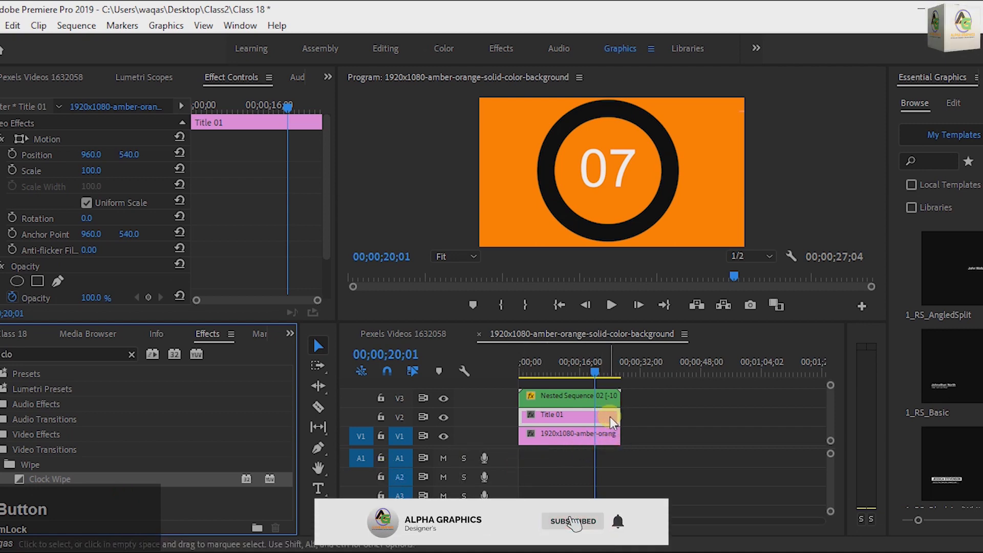
{"action": "left_click_drag", "start_coordinate": [50, 480], "coordinate": [607, 416]}
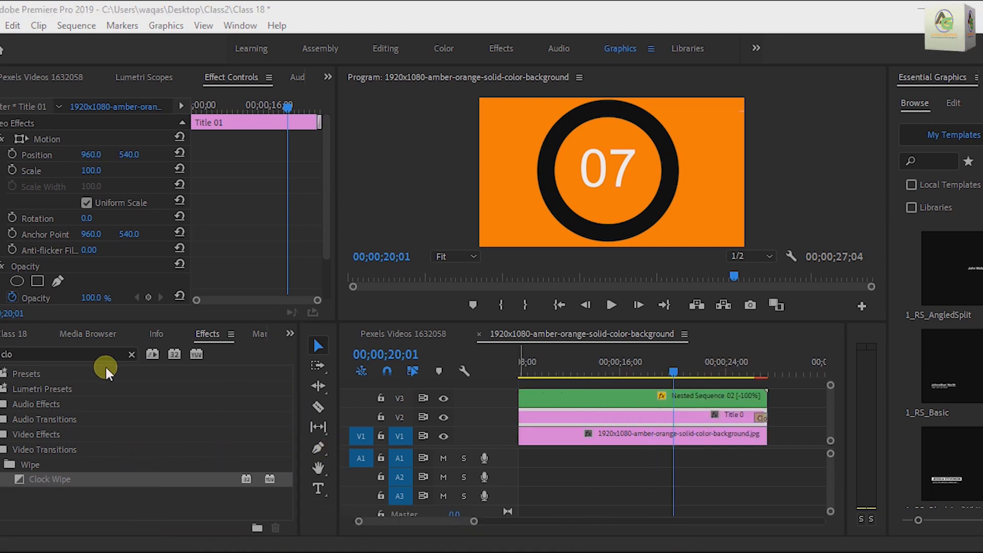
{"action": "left_click_drag", "start_coordinate": [58, 481], "coordinate": [730, 423]}
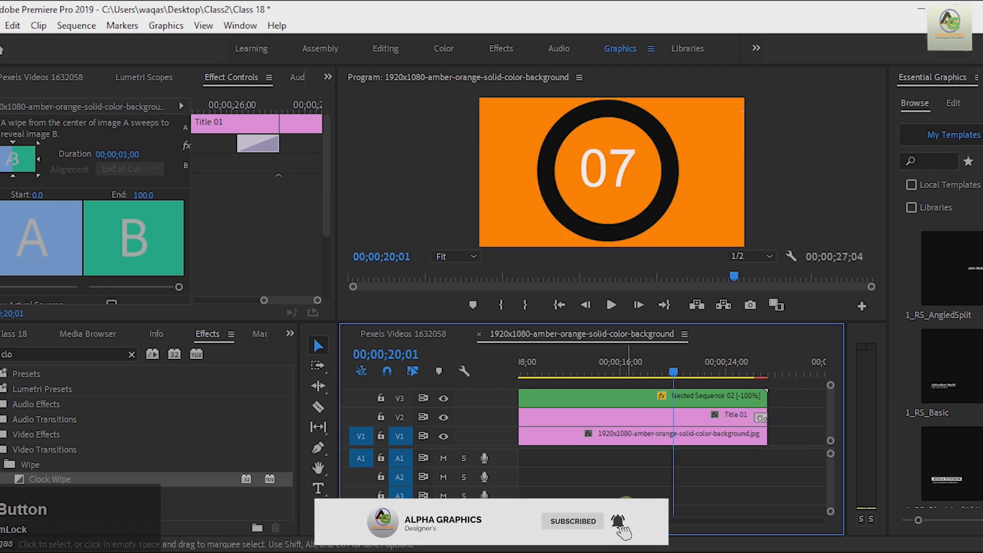
- Extend the Clock Wipe across the whole Title 01 clip to a duration of 00;00;27;04 and play the sequence from the start
{"action": "left_click_drag", "start_coordinate": [486, 522], "coordinate": [465, 525]}
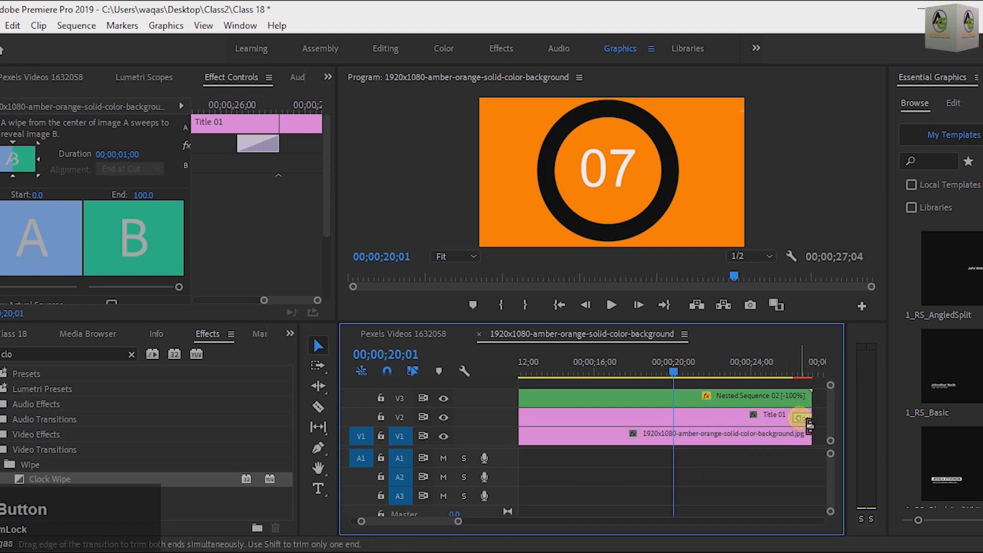
{"action": "left_click_drag", "start_coordinate": [793, 427], "coordinate": [528, 437]}
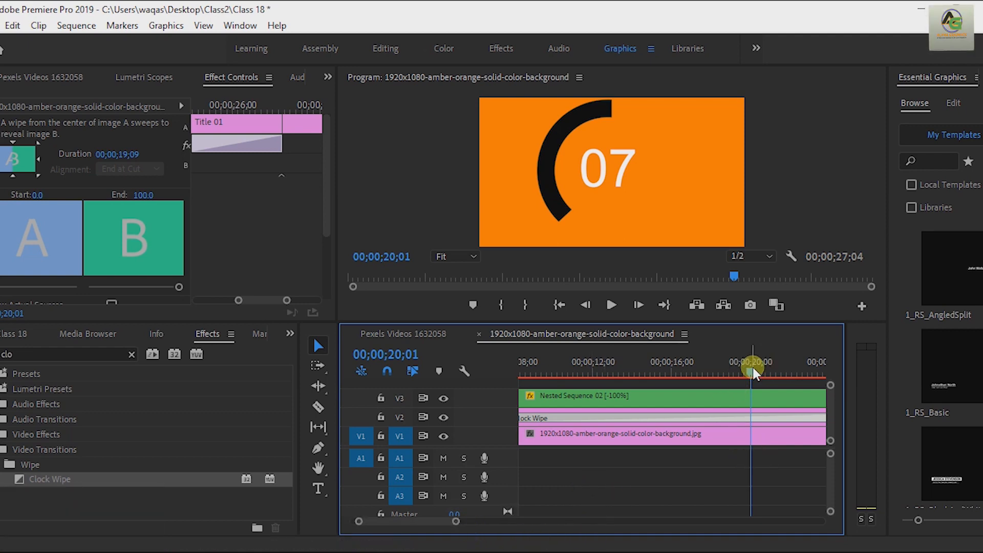
{"action": "left_click_drag", "start_coordinate": [442, 517], "coordinate": [433, 520]}
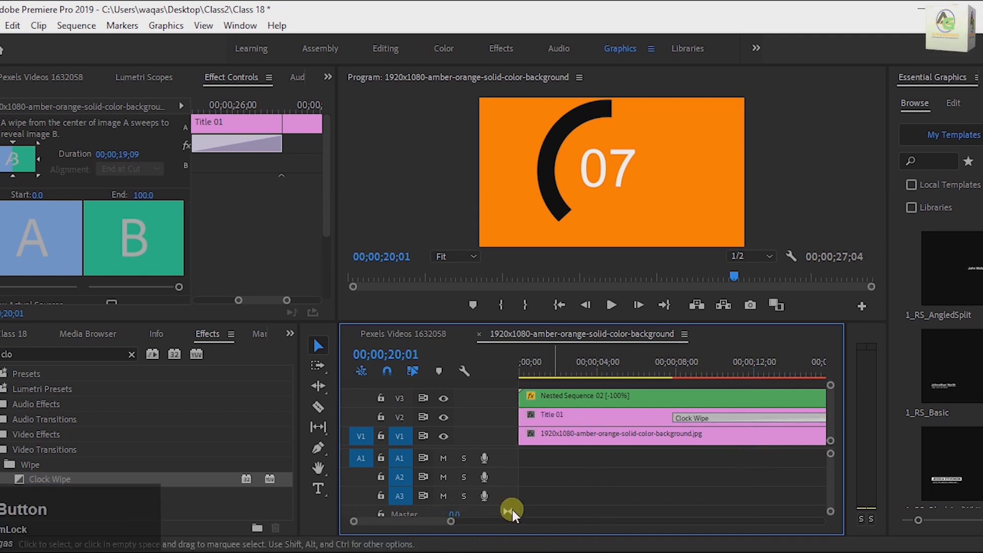
{"action": "left_click", "coordinate": [674, 417]}
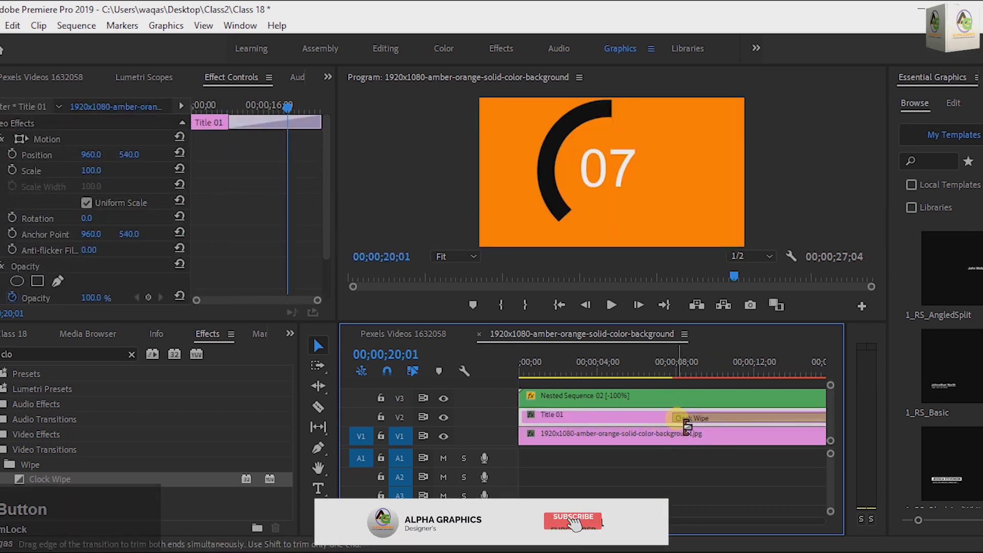
{"action": "left_click_drag", "start_coordinate": [687, 425], "coordinate": [433, 428]}
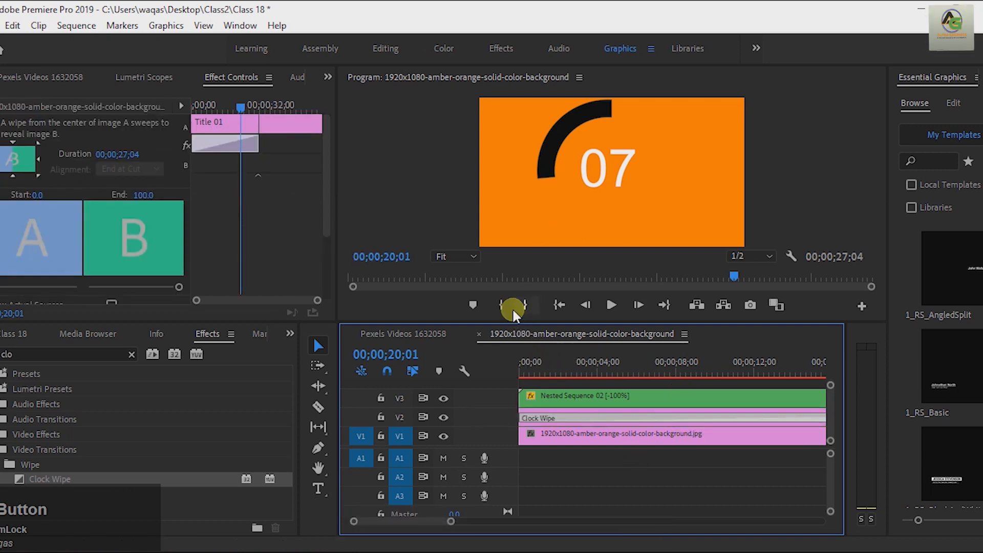
{"action": "left_click", "coordinate": [539, 348]}
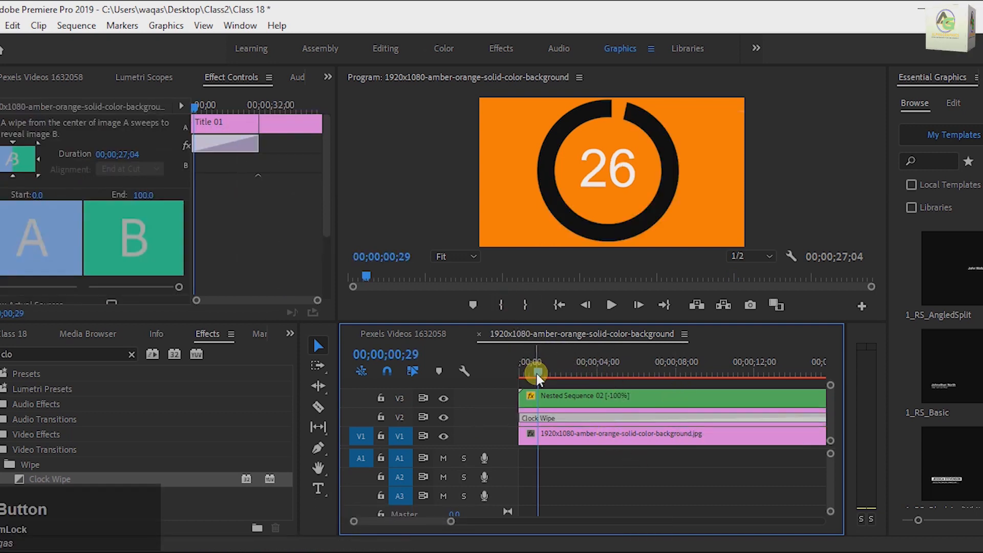
{"action": "left_click_drag", "start_coordinate": [537, 374], "coordinate": [521, 374]}
{"action": "key", "text": "space"}
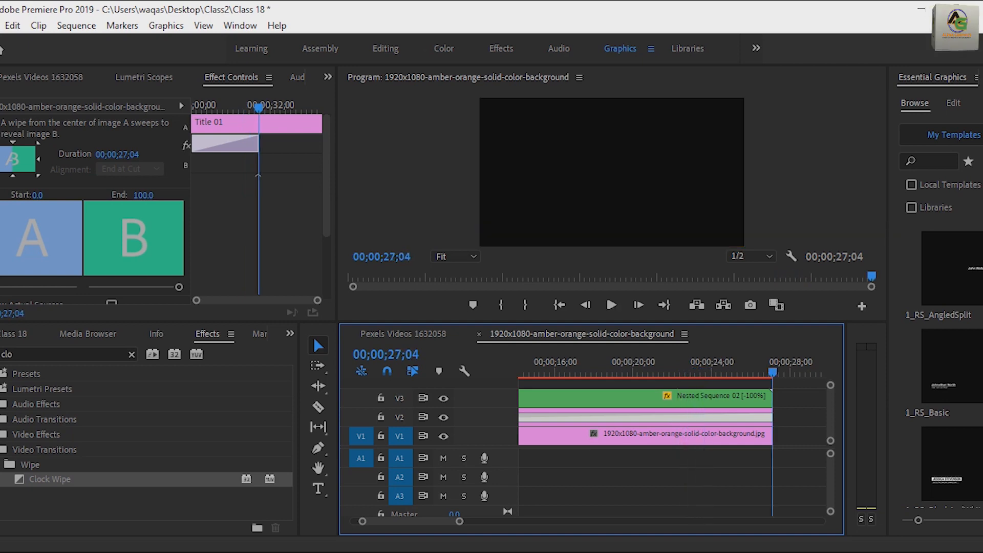
- Find the Drop Shadow effect by searching for "drop" and apply it to the nested sequence
{"action": "left_click_drag", "start_coordinate": [772, 370], "coordinate": [754, 371]}
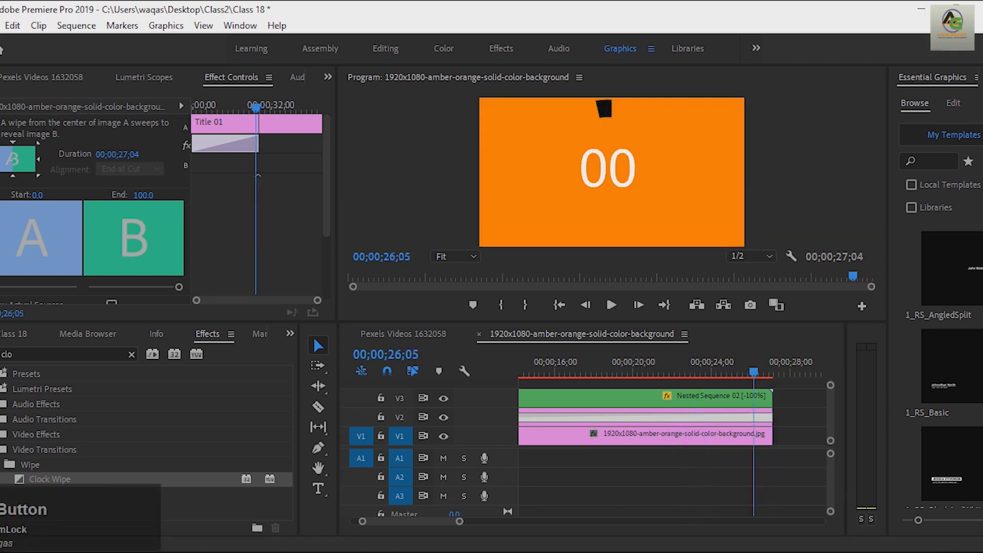
{"action": "left_click", "coordinate": [94, 355]}
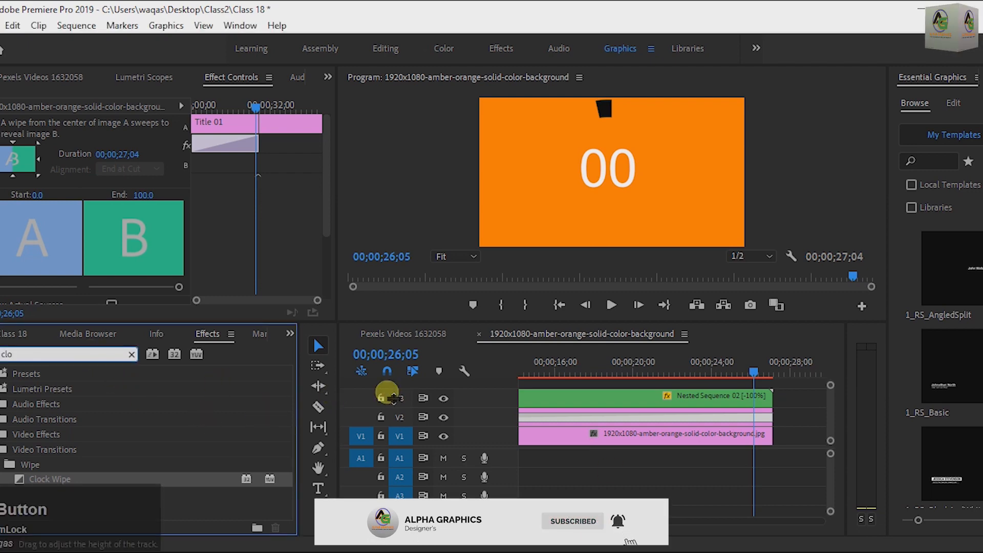
{"action": "key", "text": "BackSpace"}
{"action": "key", "text": "BackSpace"}
{"action": "key", "text": "BackSpace"}
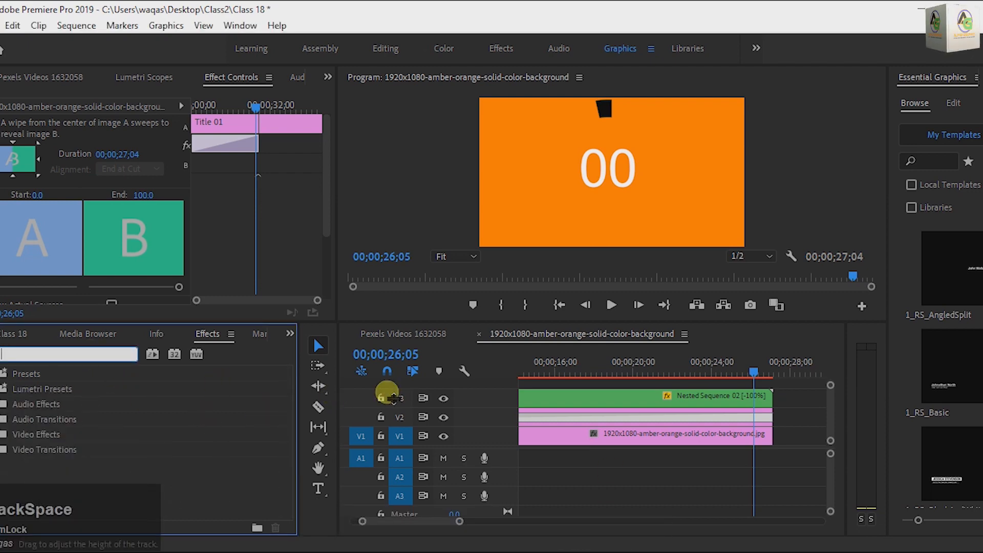
{"action": "type", "text": "dro"}
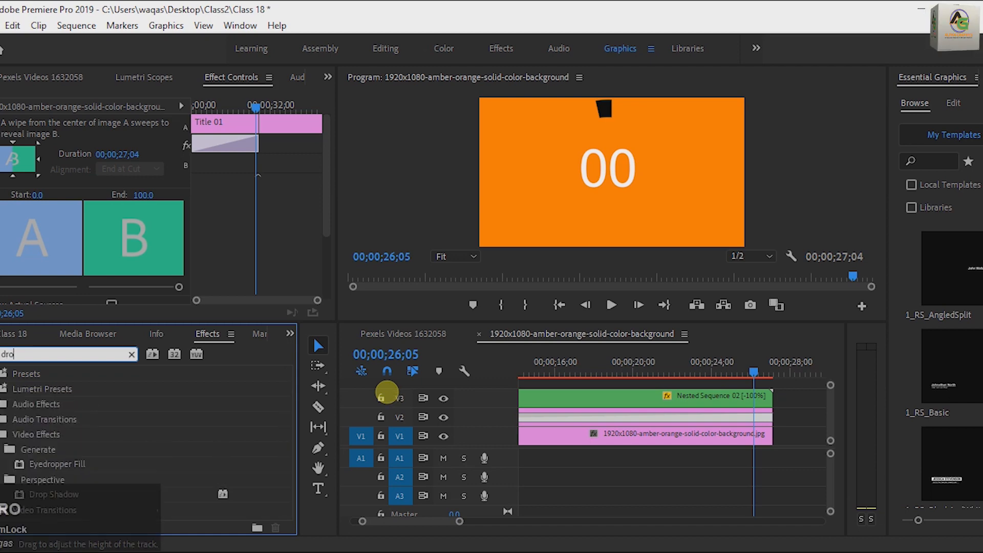
{"action": "type", "text": "p"}
{"action": "left_click_drag", "start_coordinate": [43, 494], "coordinate": [44, 497]}
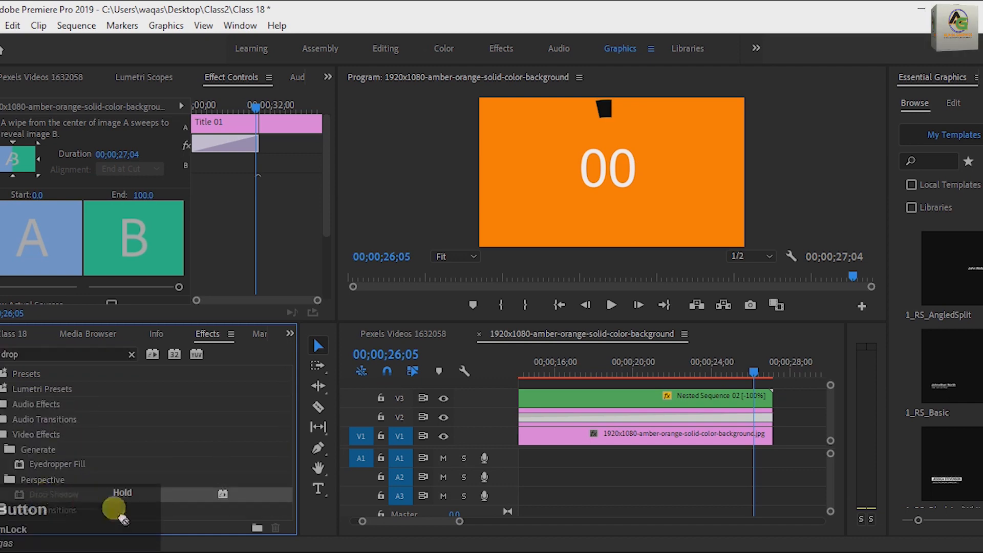
{"action": "left_click_drag", "start_coordinate": [481, 498], "coordinate": [595, 401]}
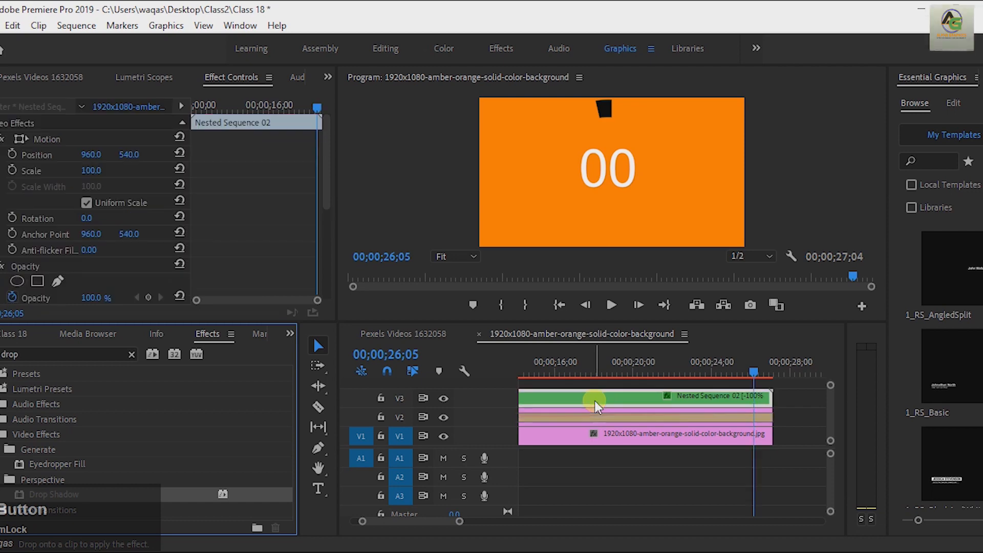
- Set the drop shadow to 46 % opacity, 128° direction, 37 distance and 37 softness, and play the countdown from the start
{"action": "scroll", "coordinate": [169, 238], "scroll_direction": "down", "scroll_amount": 5}
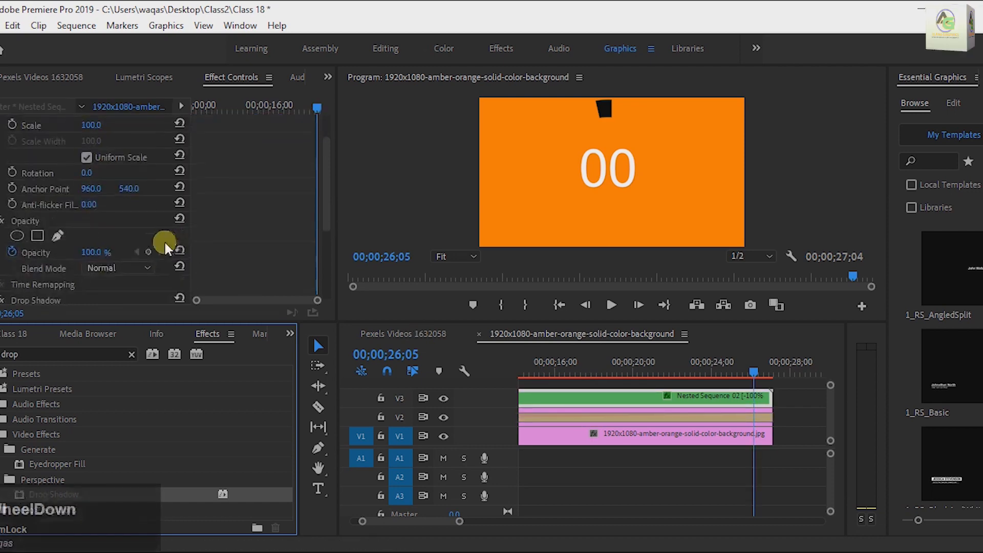
{"action": "left_click_drag", "start_coordinate": [91, 242], "coordinate": [76, 246]}
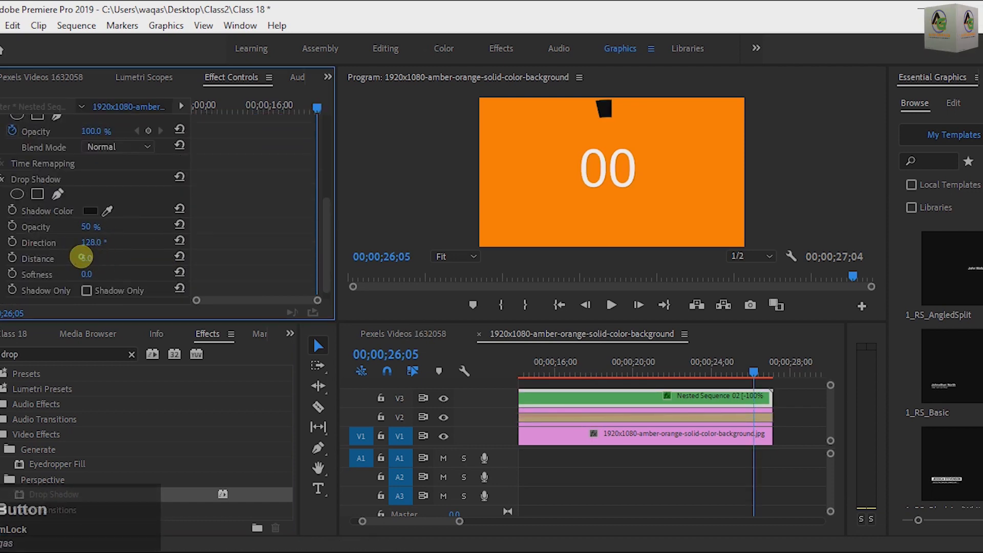
{"action": "left_click_drag", "start_coordinate": [93, 258], "coordinate": [152, 268]}
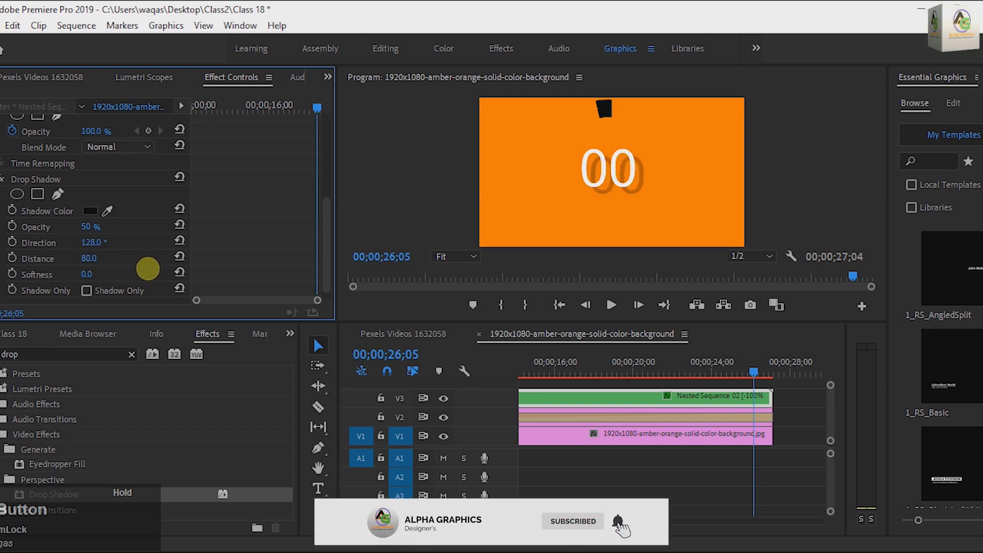
{"action": "left_click_drag", "start_coordinate": [121, 274], "coordinate": [120, 274]}
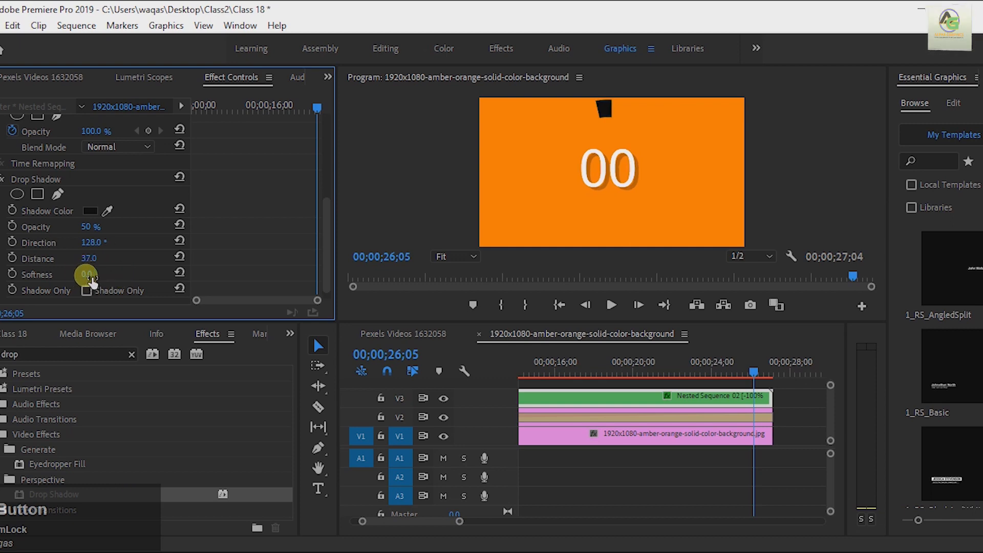
{"action": "left_click_drag", "start_coordinate": [101, 274], "coordinate": [123, 274]}
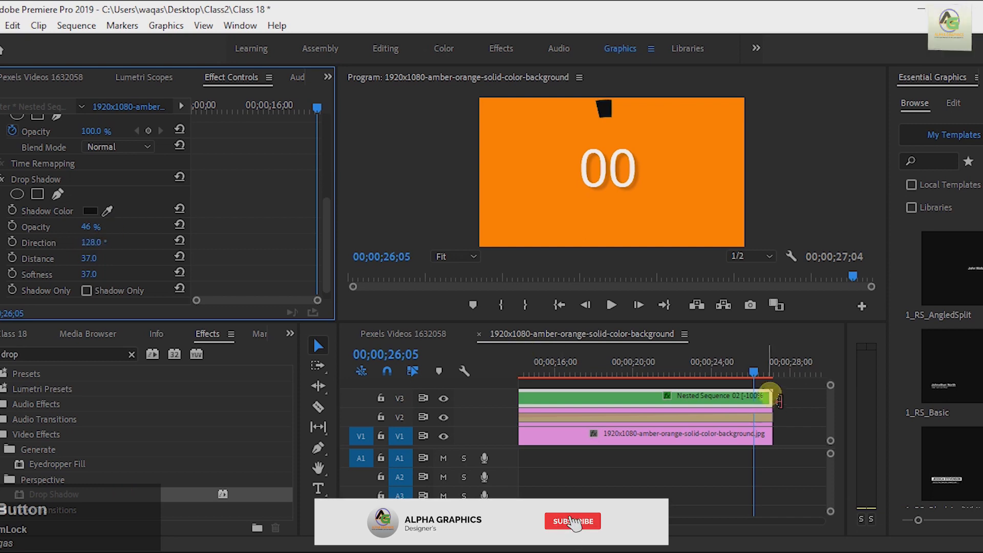
{"action": "left_click_drag", "start_coordinate": [752, 372], "coordinate": [478, 422]}
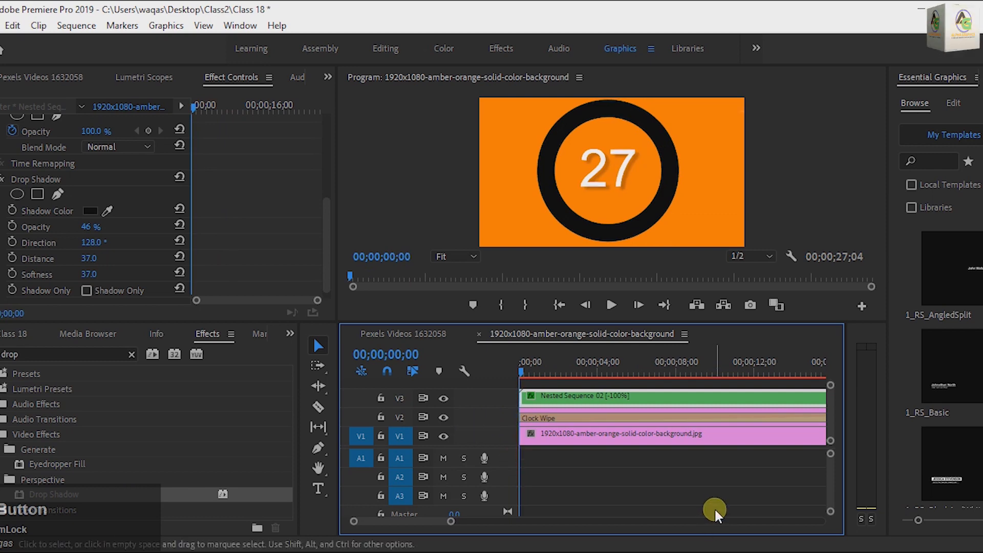
{"action": "key", "text": "space"}
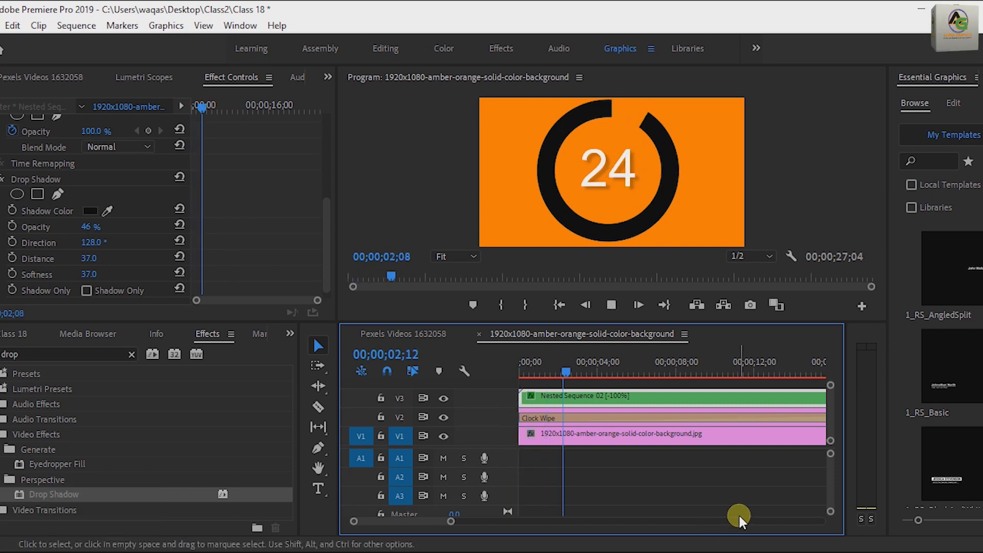